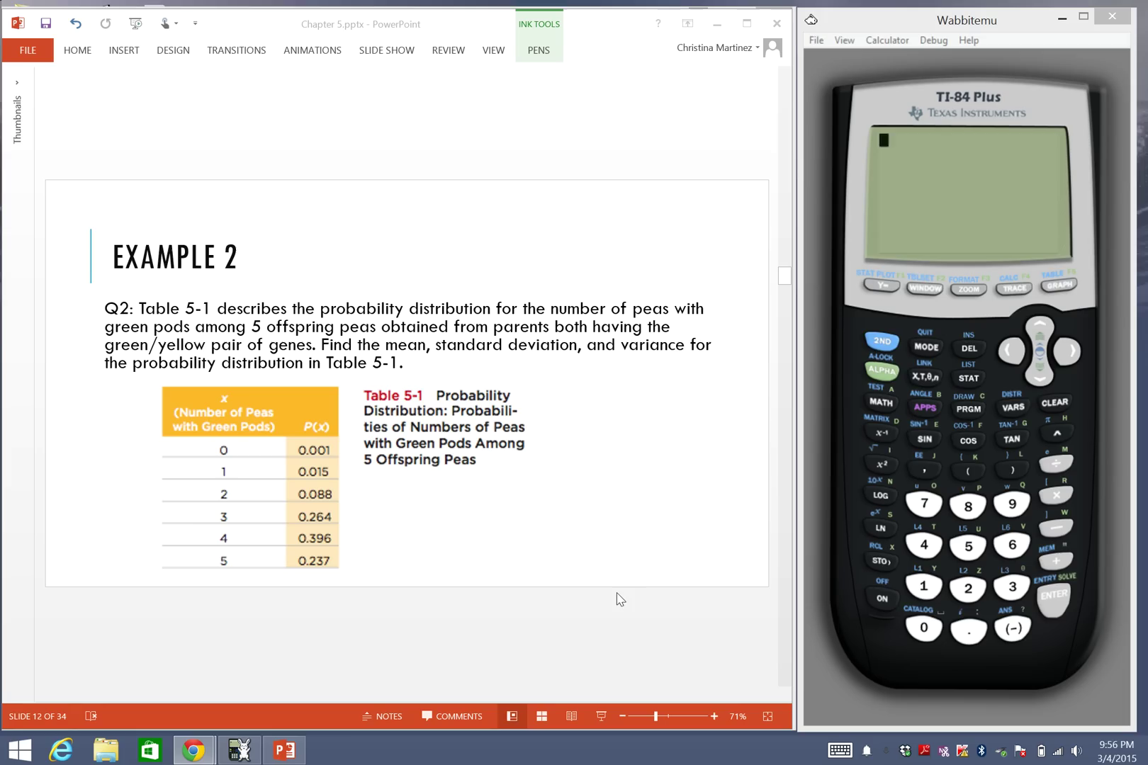
# Open the TI-84 list editor showing L1 values 0–5 and L2 probabilities .001 to .237.
pyautogui.click(550, 39)
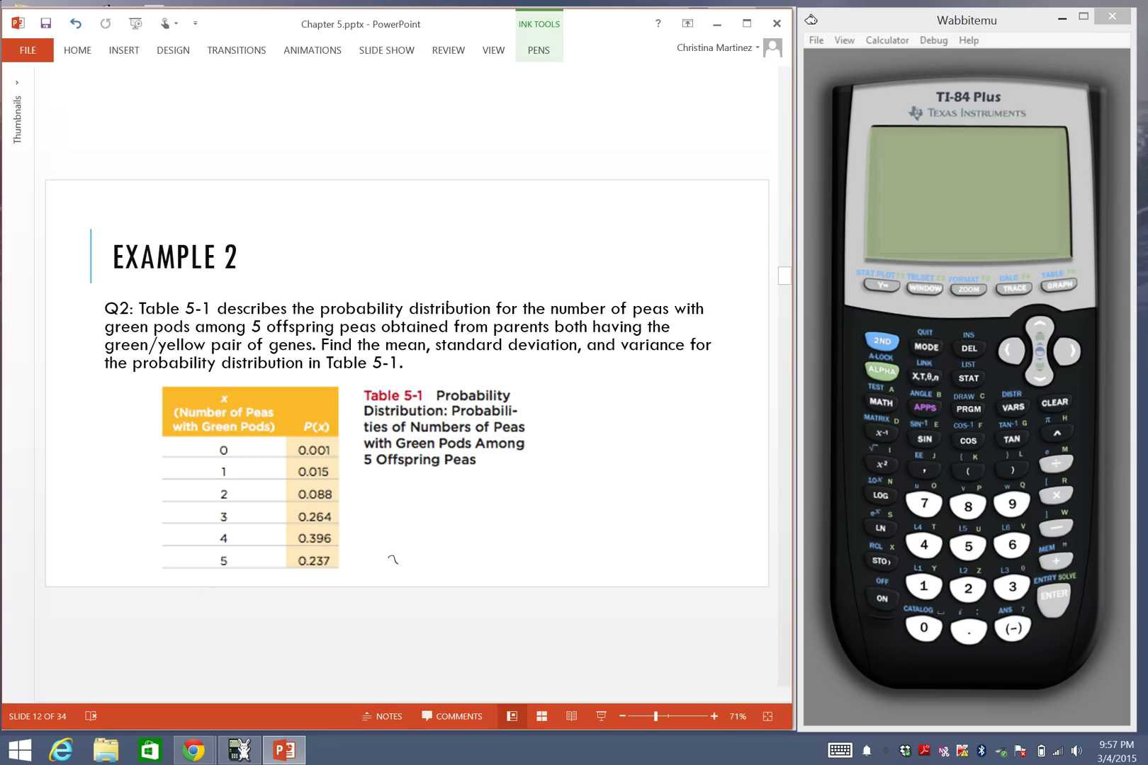
pyautogui.click(967, 377)
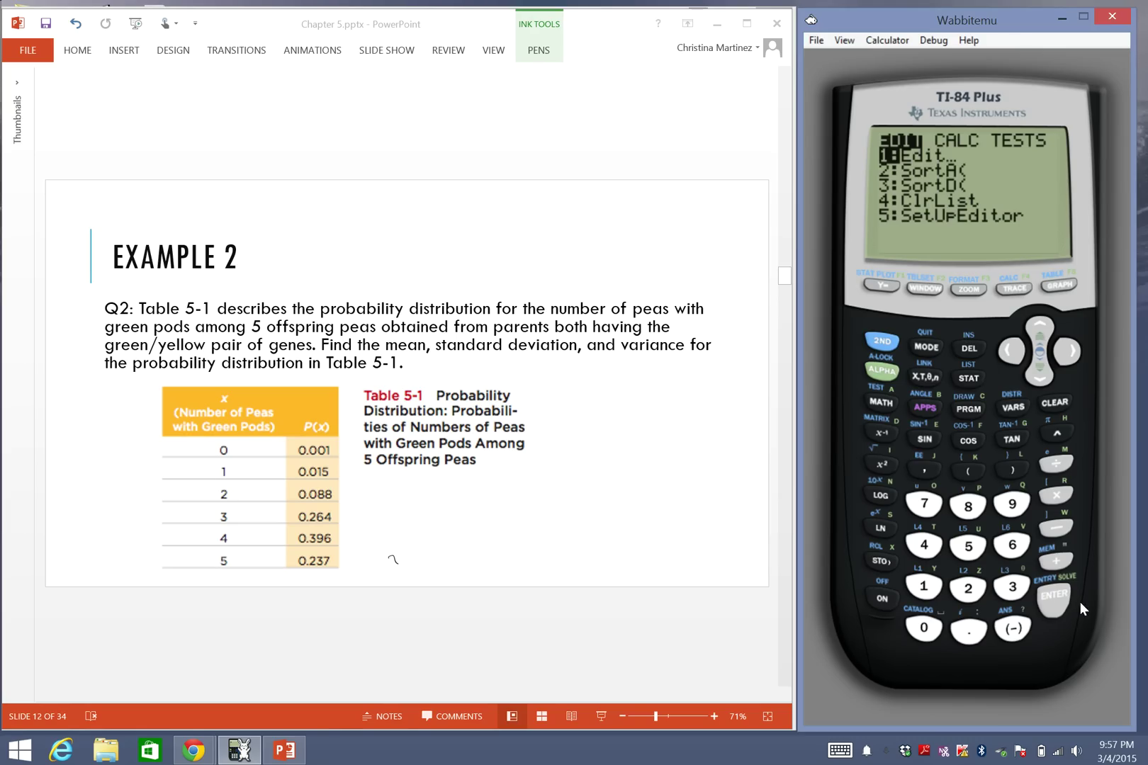
pyautogui.click(1050, 600)
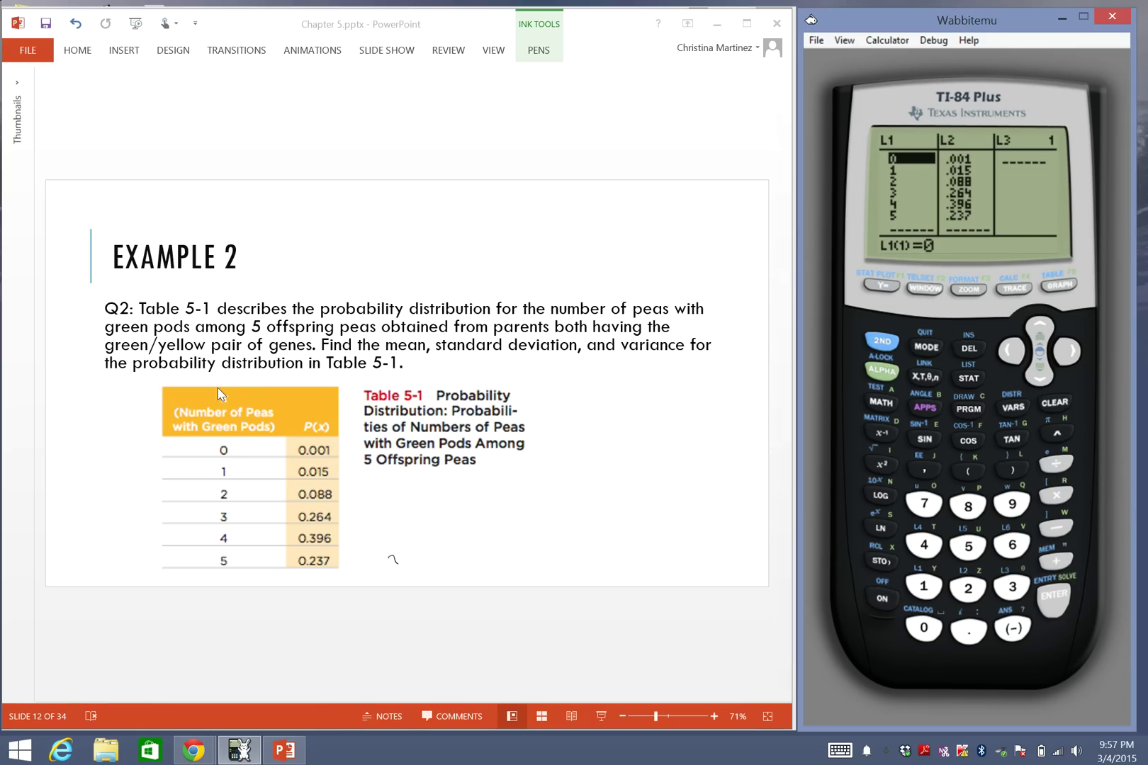
# Ink L1 and L2 over the table's x and P(x) columns and write Mean beside the table.
pyautogui.click(189, 391)
pyautogui.moveTo(195, 380)
pyautogui.mouseDown()
pyautogui.moveTo(194, 395)
pyautogui.moveTo(215, 397)
pyautogui.mouseUp()
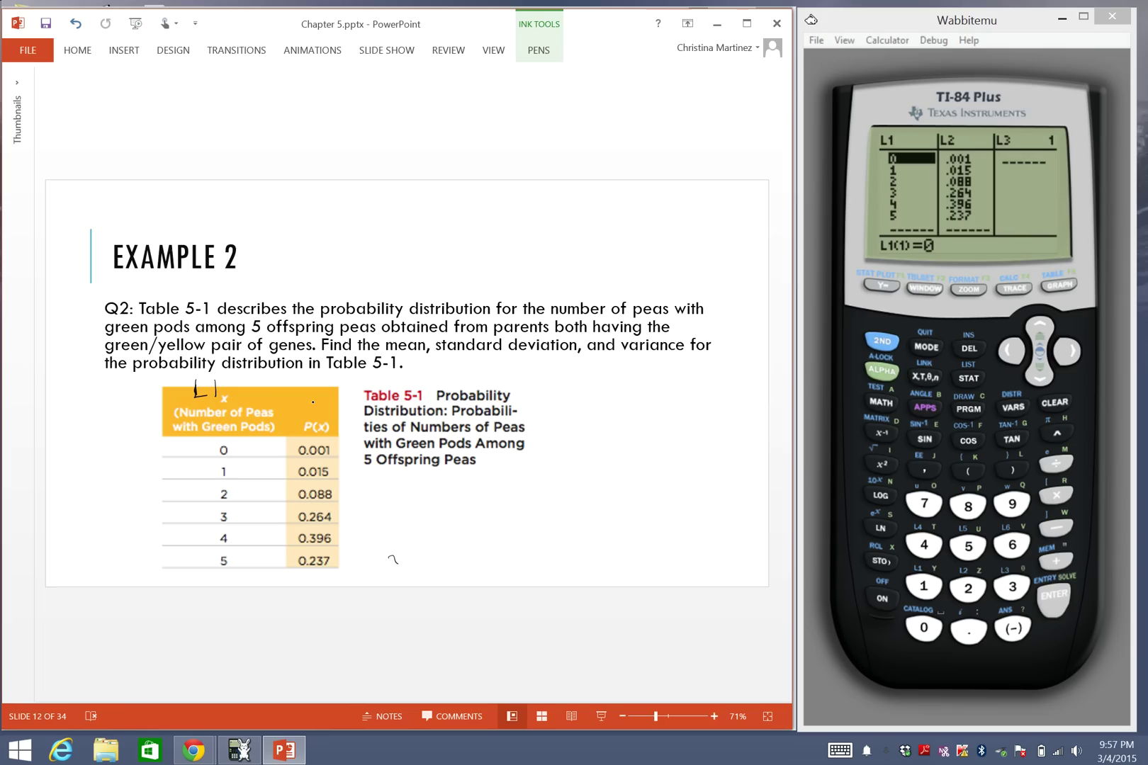
pyautogui.moveTo(292, 385)
pyautogui.mouseDown()
pyautogui.moveTo(304, 403)
pyautogui.moveTo(326, 401)
pyautogui.mouseUp()
pyautogui.moveTo(356, 494)
pyautogui.mouseDown()
pyautogui.moveTo(368, 482)
pyautogui.moveTo(381, 494)
pyautogui.moveTo(420, 490)
pyautogui.mouseUp()
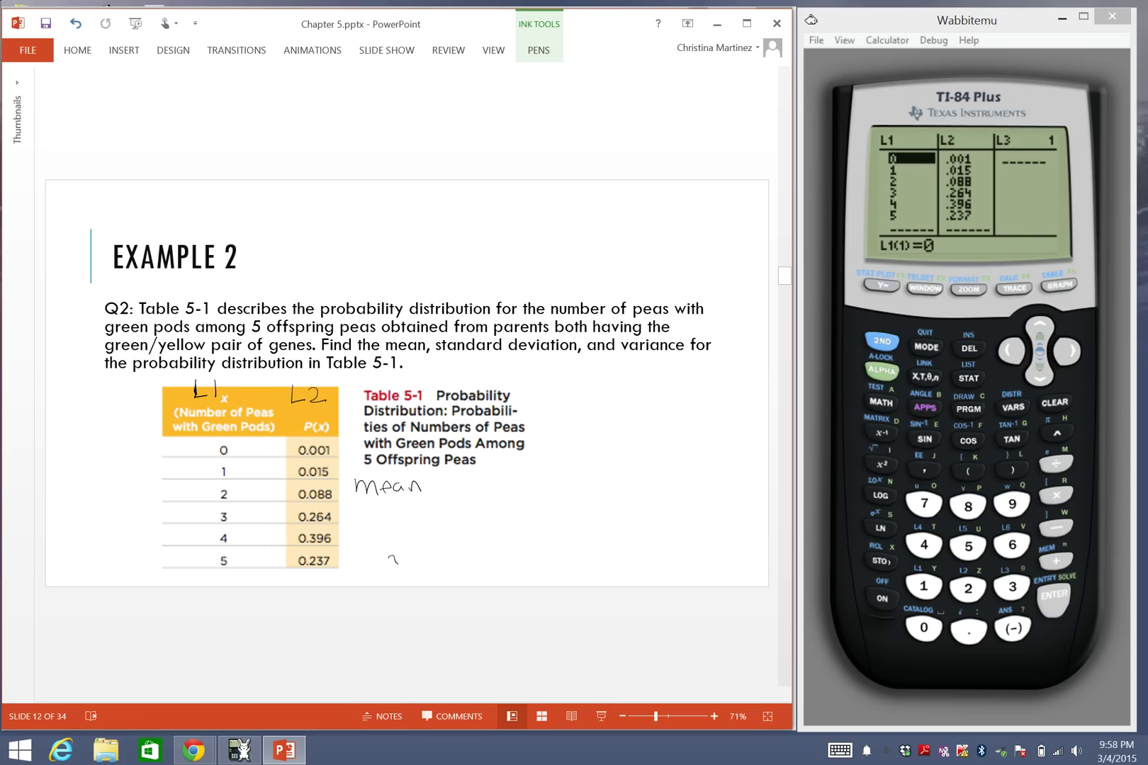
# Handwrite L3 = L1*L2 under Mean.
pyautogui.click(1031, 215)
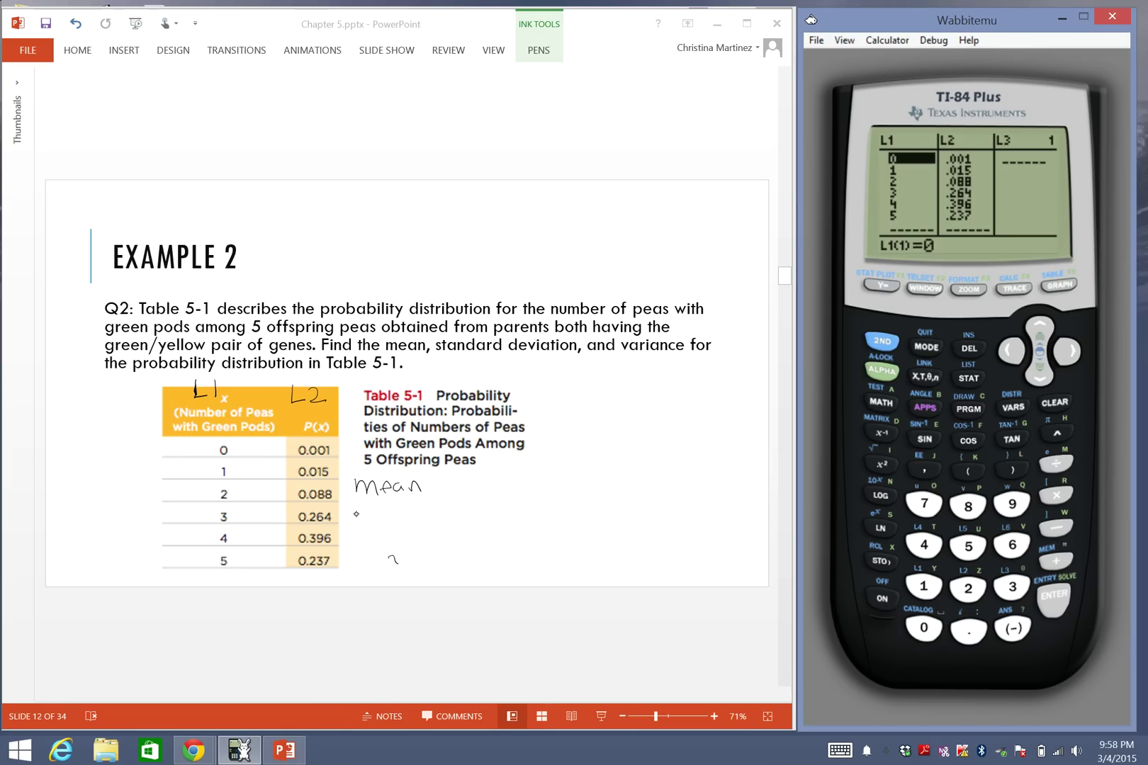
pyautogui.click(360, 508)
pyautogui.click(372, 522)
pyautogui.moveTo(356, 512)
pyautogui.mouseDown()
pyautogui.moveTo(369, 526)
pyautogui.moveTo(383, 517)
pyautogui.moveTo(376, 528)
pyautogui.moveTo(399, 515)
pyautogui.moveTo(450, 527)
pyautogui.mouseUp()
pyautogui.moveTo(445, 520); pyautogui.dragTo(502, 527)
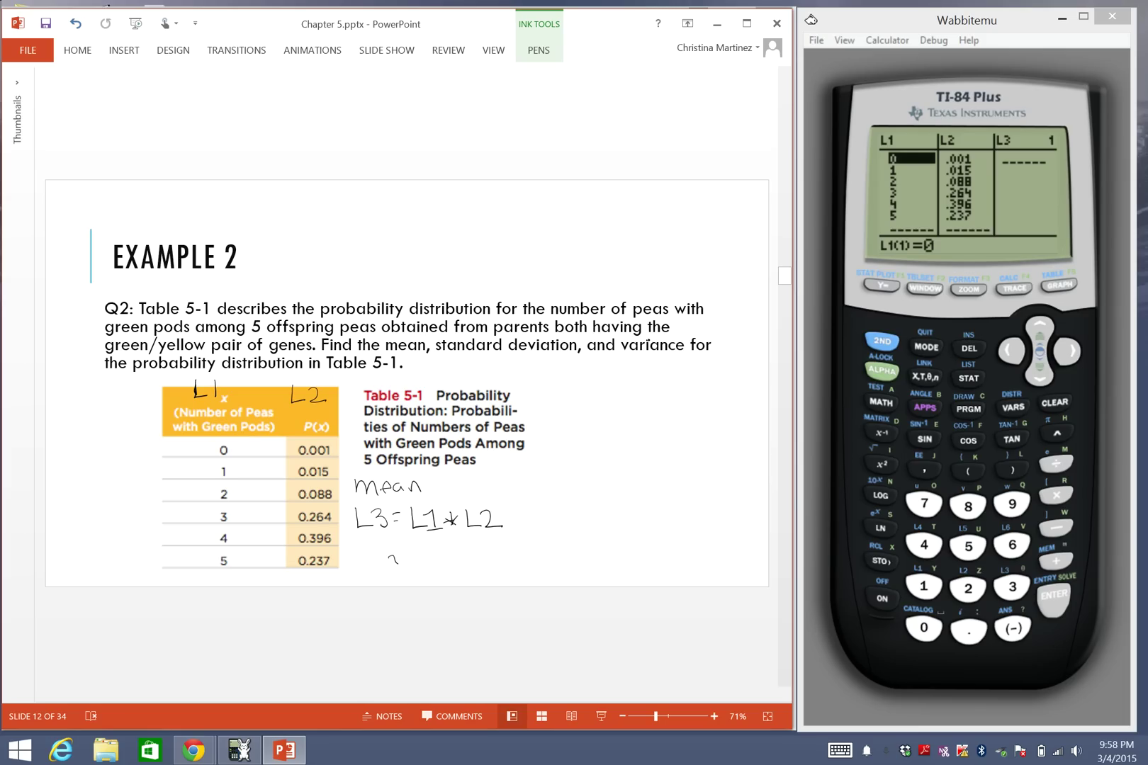
# Select the L3 header and show a cleared Key Press History log beside the calculator.
pyautogui.click(998, 20)
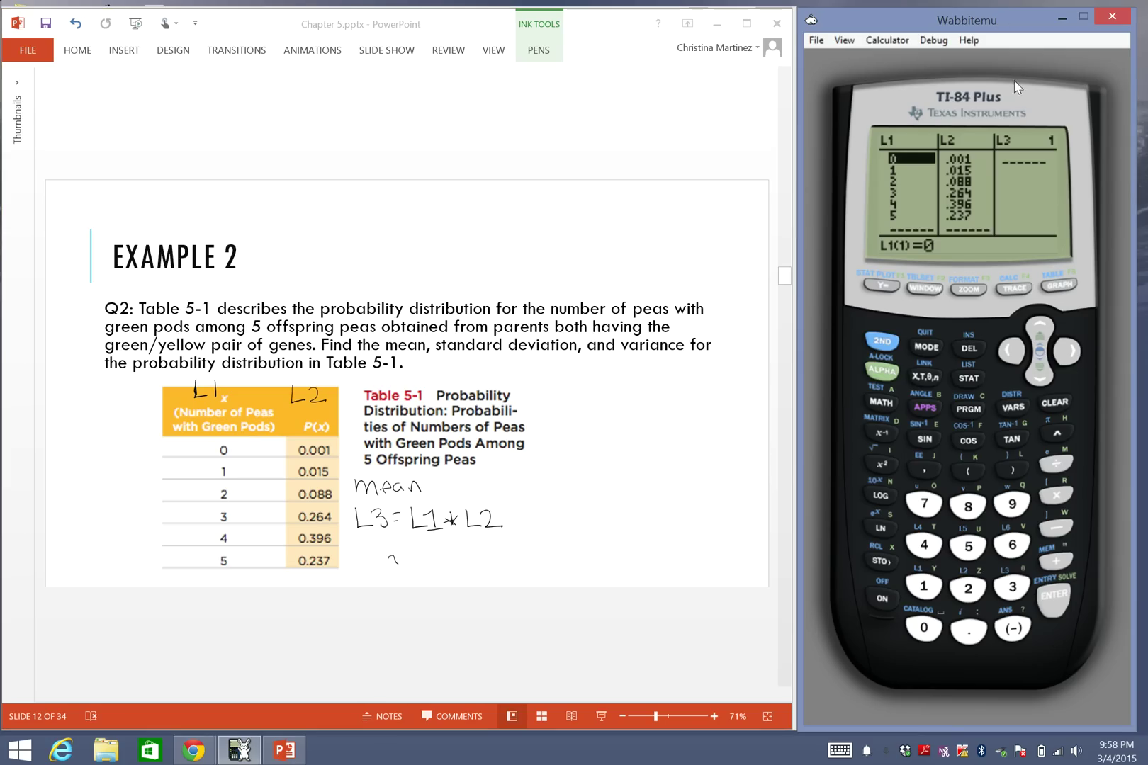
pyautogui.click(1068, 352)
pyautogui.click(1068, 353)
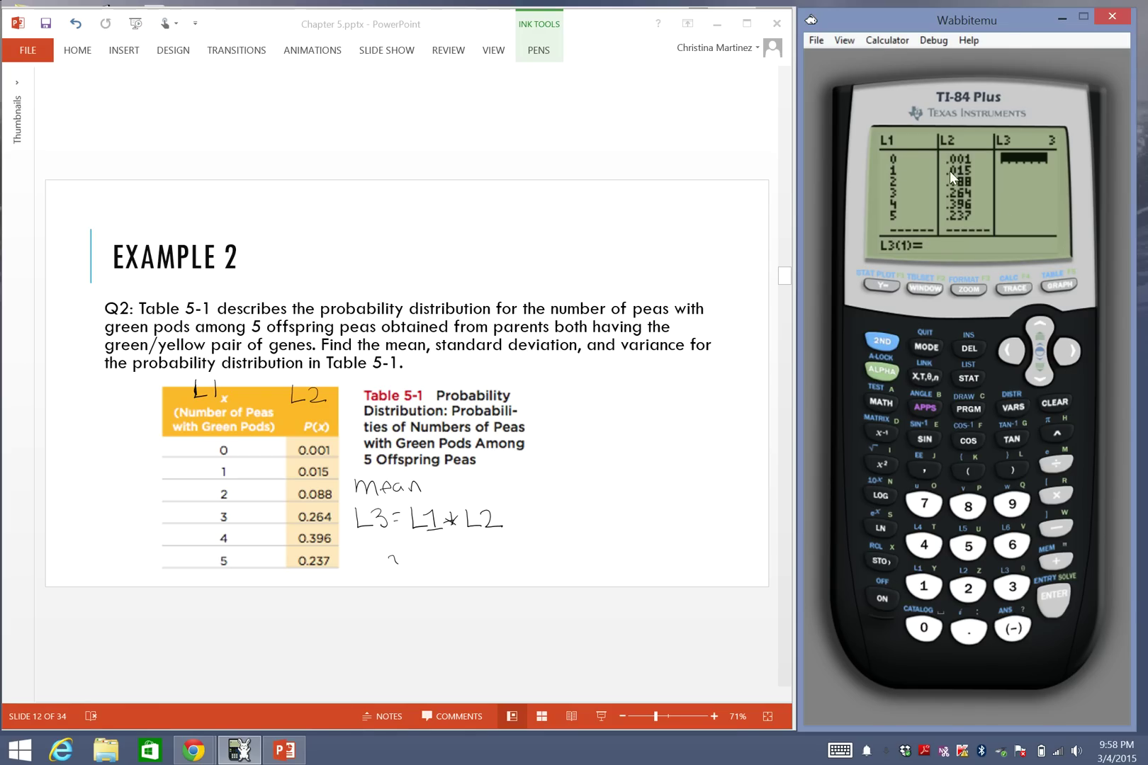
pyautogui.click(1038, 327)
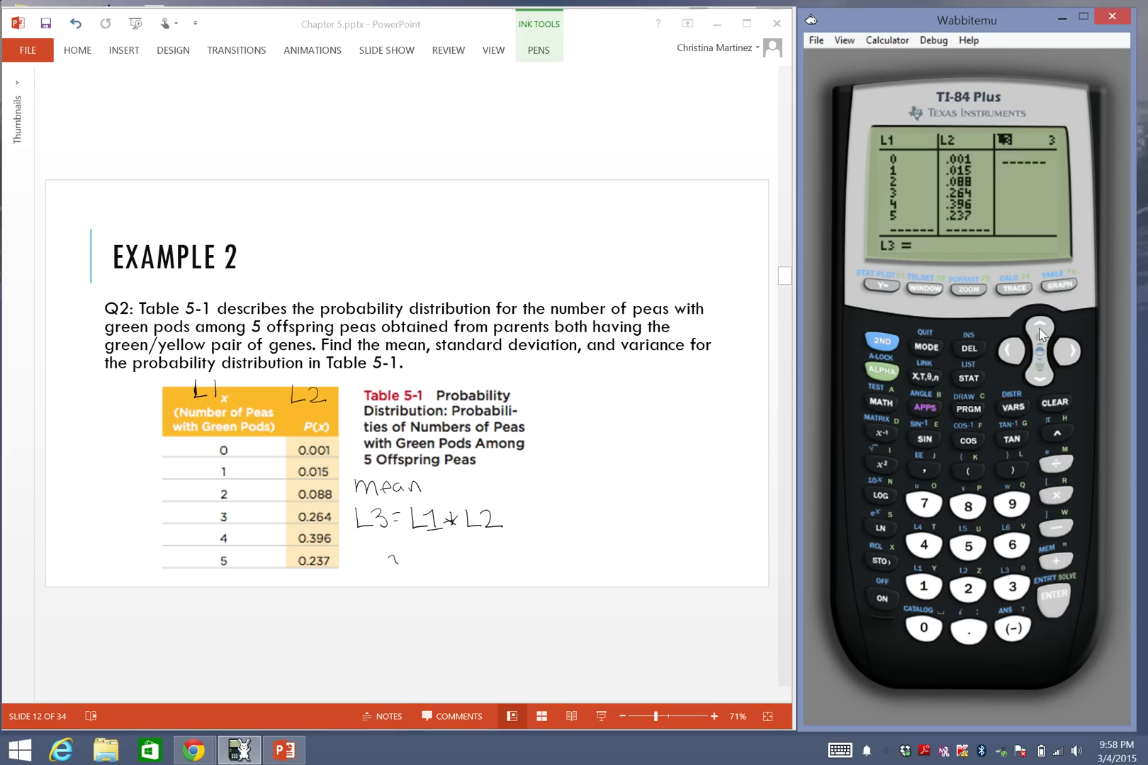
pyautogui.click(842, 41)
pyautogui.click(792, 102)
pyautogui.moveTo(928, 71); pyautogui.dragTo(601, 31)
pyautogui.click(528, 321)
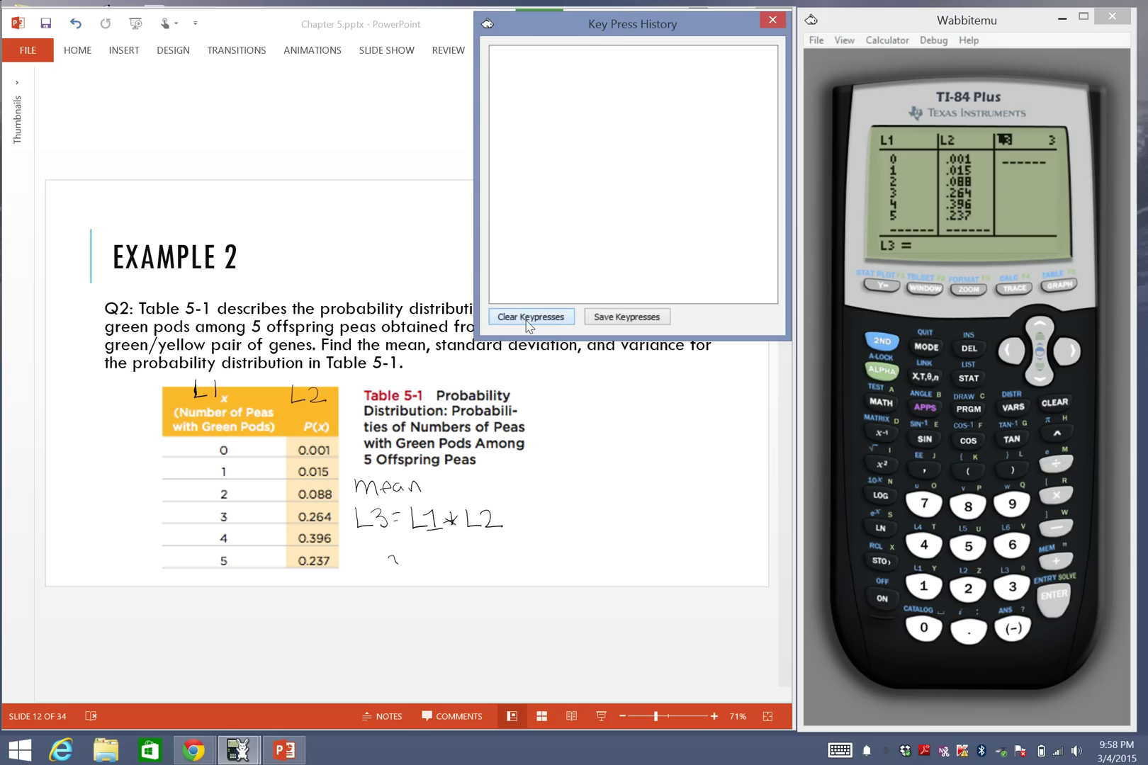
pyautogui.click(993, 20)
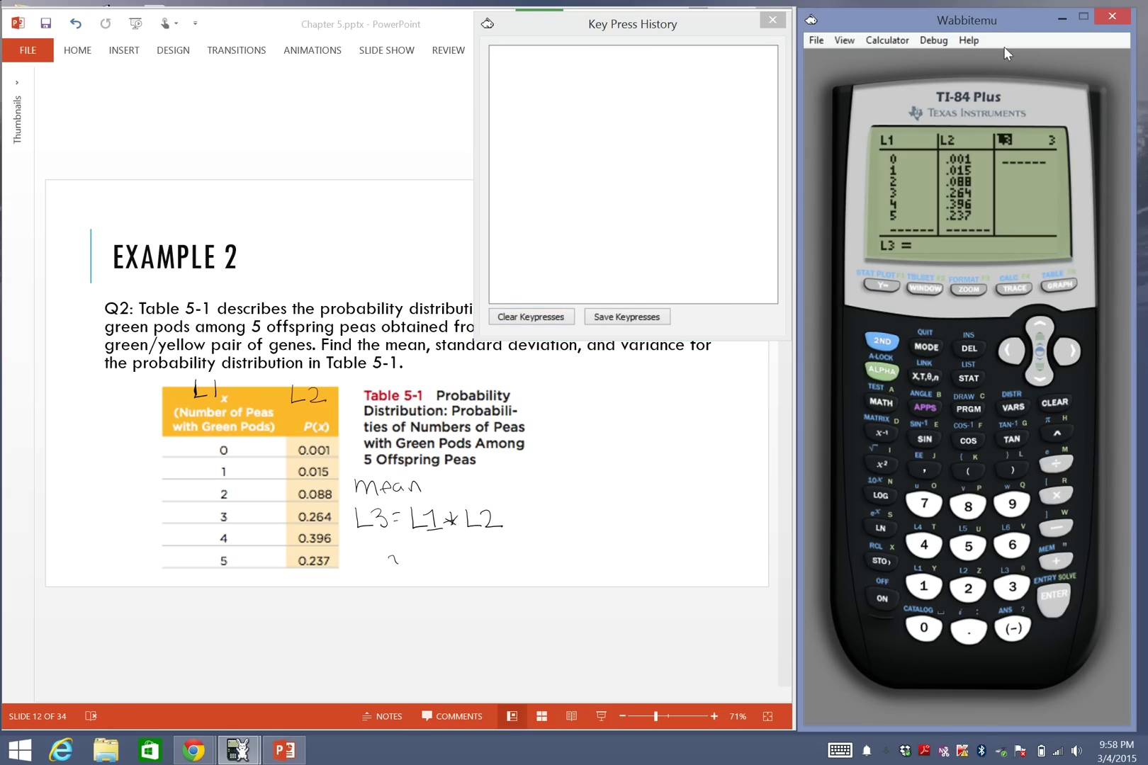
# Enter L1*L2 into L3, giving 0, .015, .176, .792, 1.584, 1.185.
pyautogui.click(877, 345)
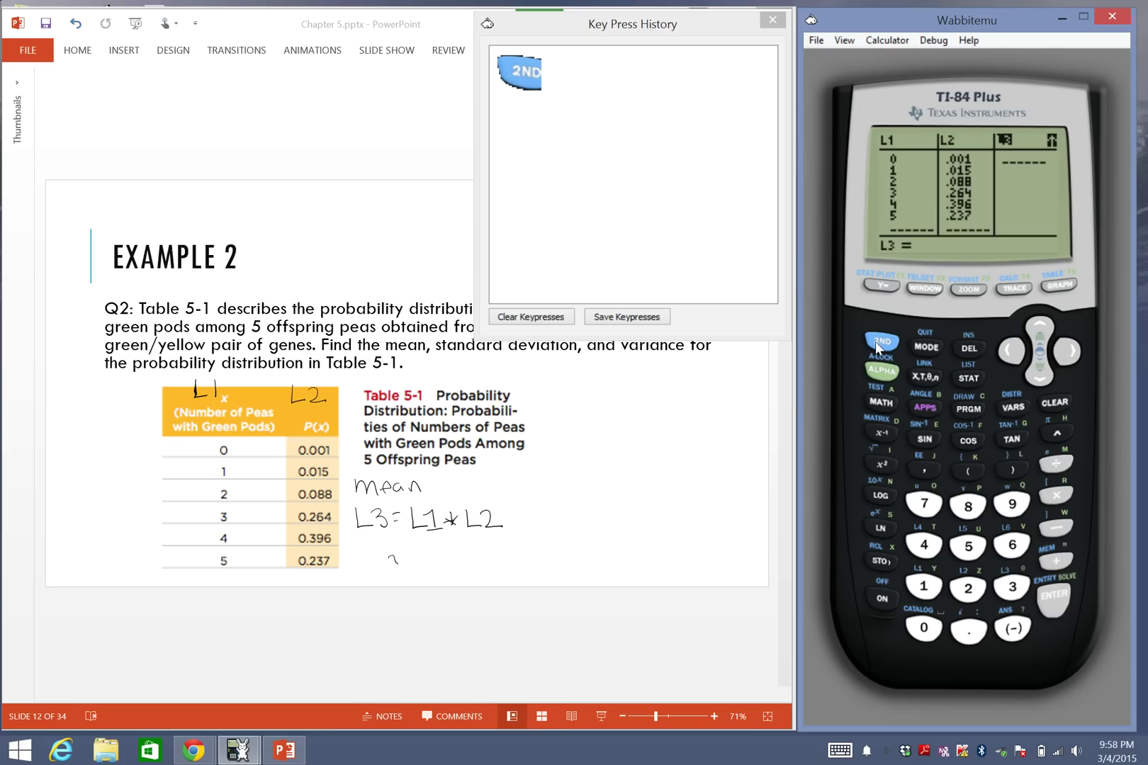
pyautogui.click(923, 592)
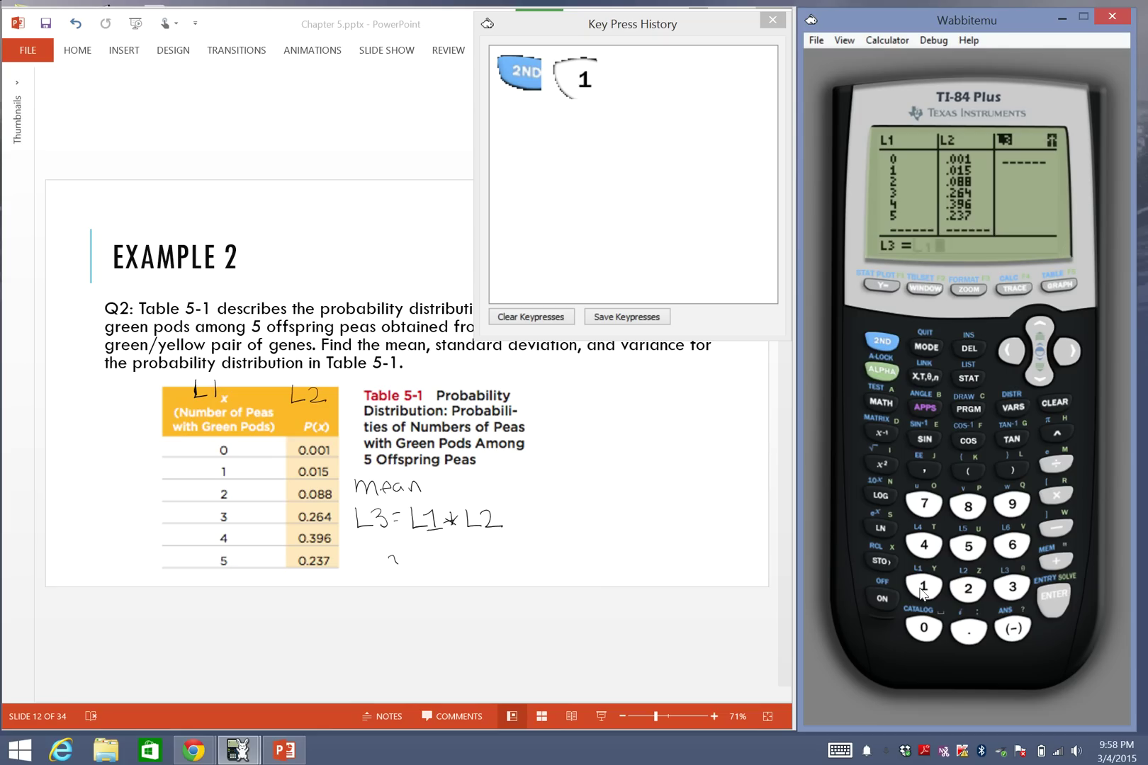
pyautogui.click(1051, 498)
pyautogui.click(882, 342)
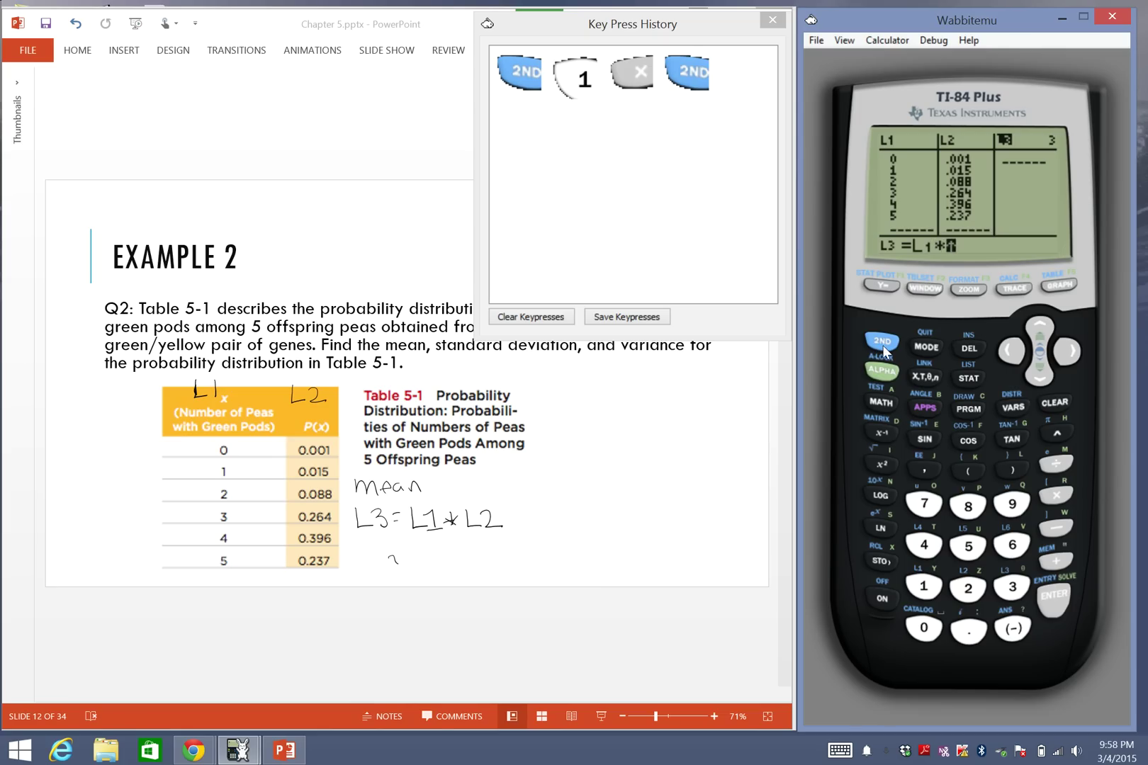
pyautogui.click(972, 601)
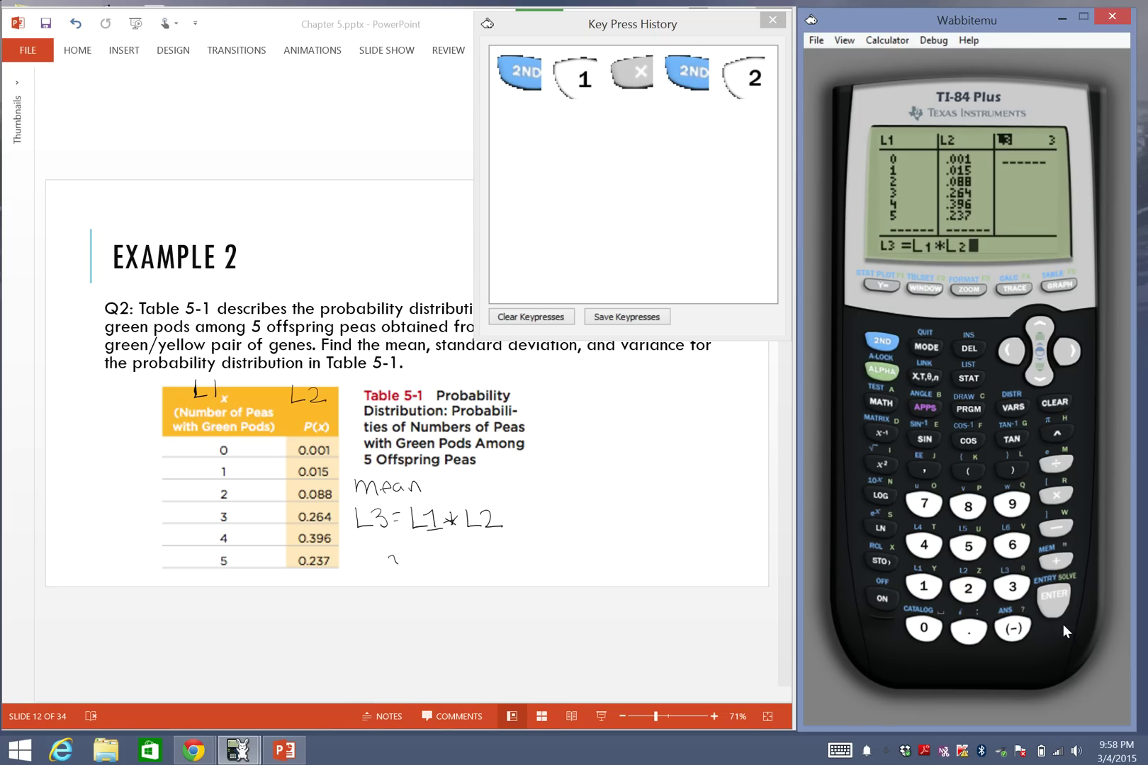
pyautogui.click(1055, 600)
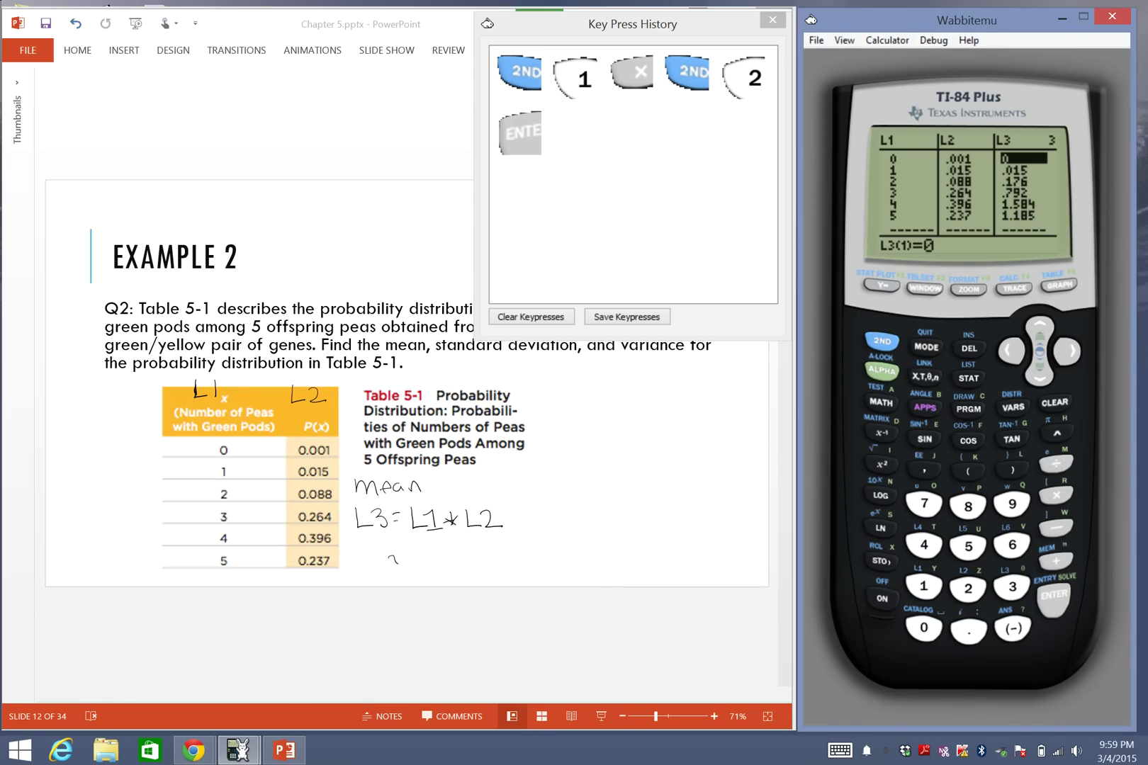
# Run 1-Var Stats on L3, giving Σx = 3.752 and n = 6.
pyautogui.click(968, 377)
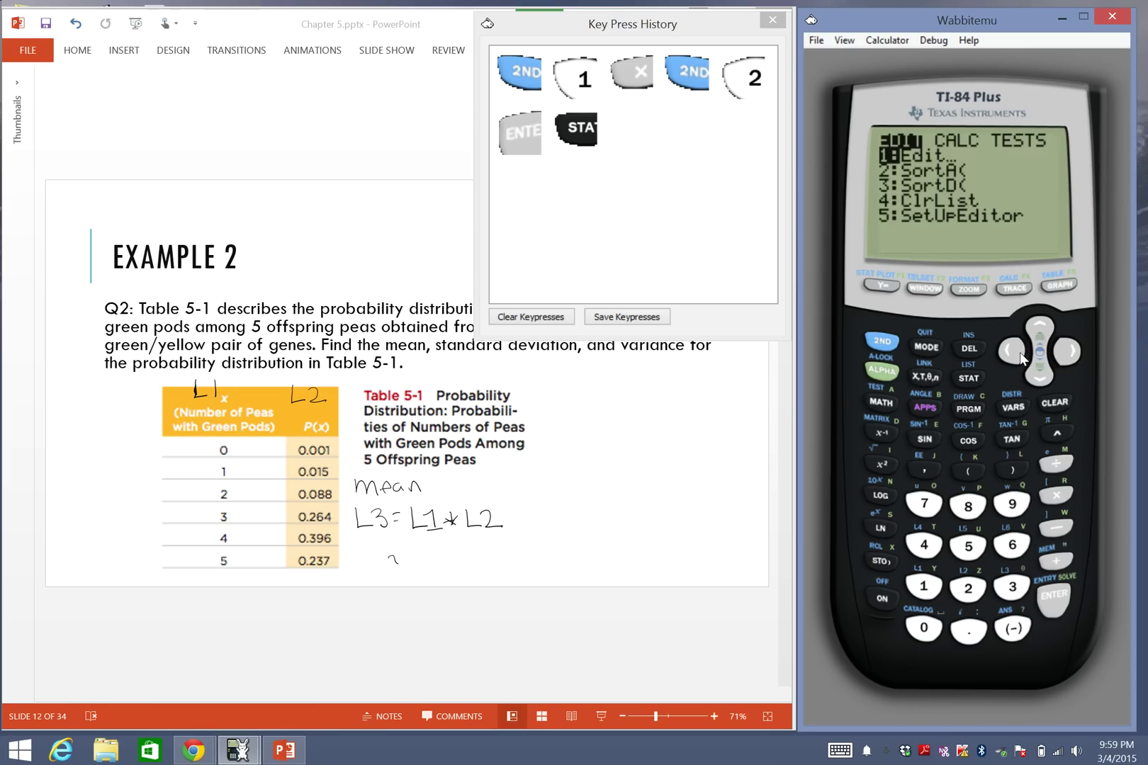
pyautogui.click(1072, 352)
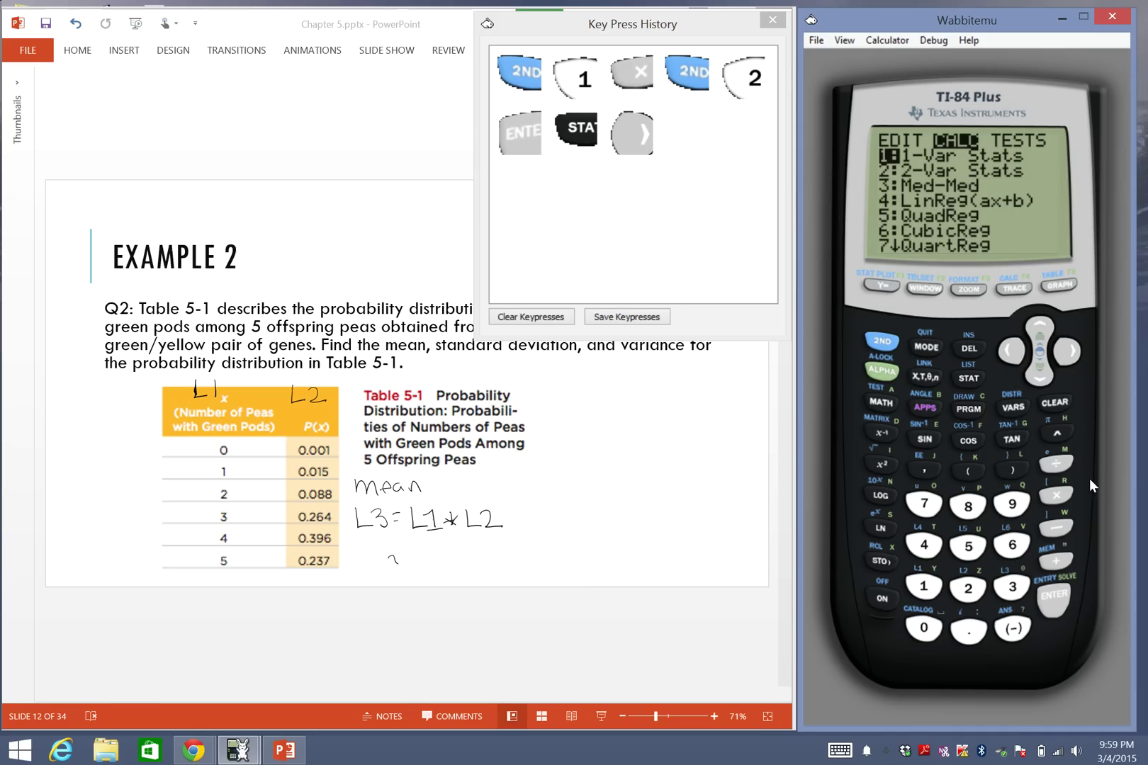
pyautogui.click(1046, 598)
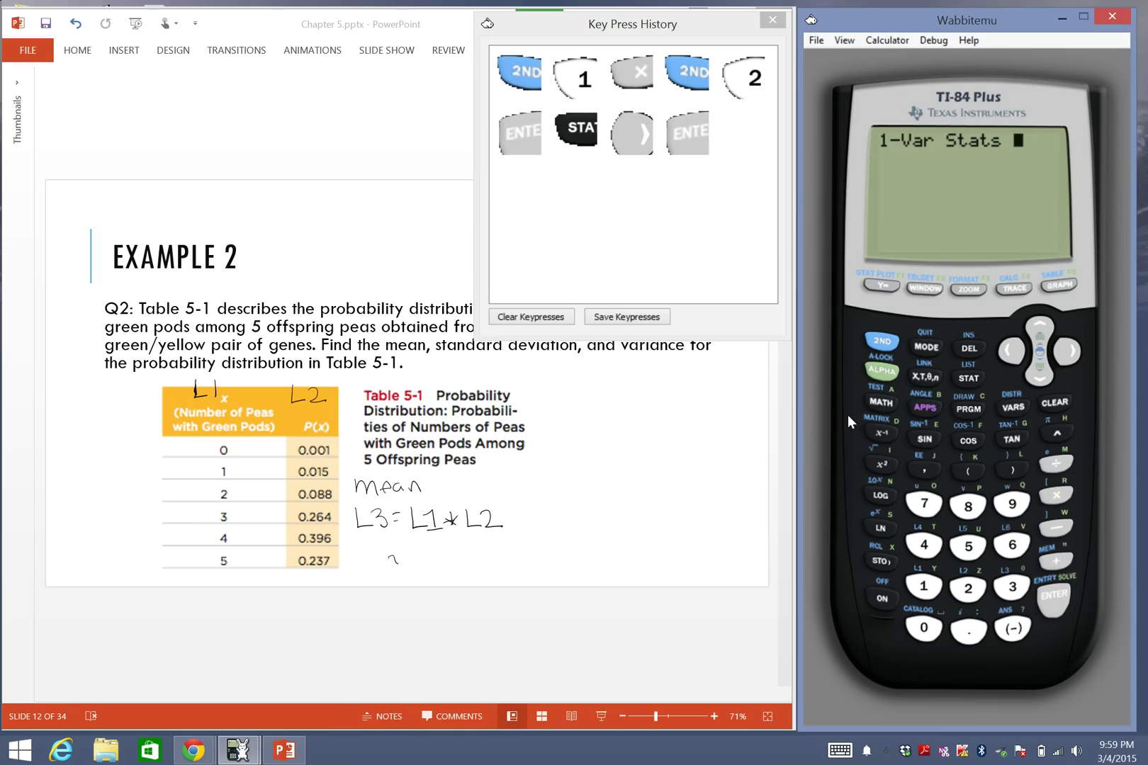
pyautogui.click(880, 341)
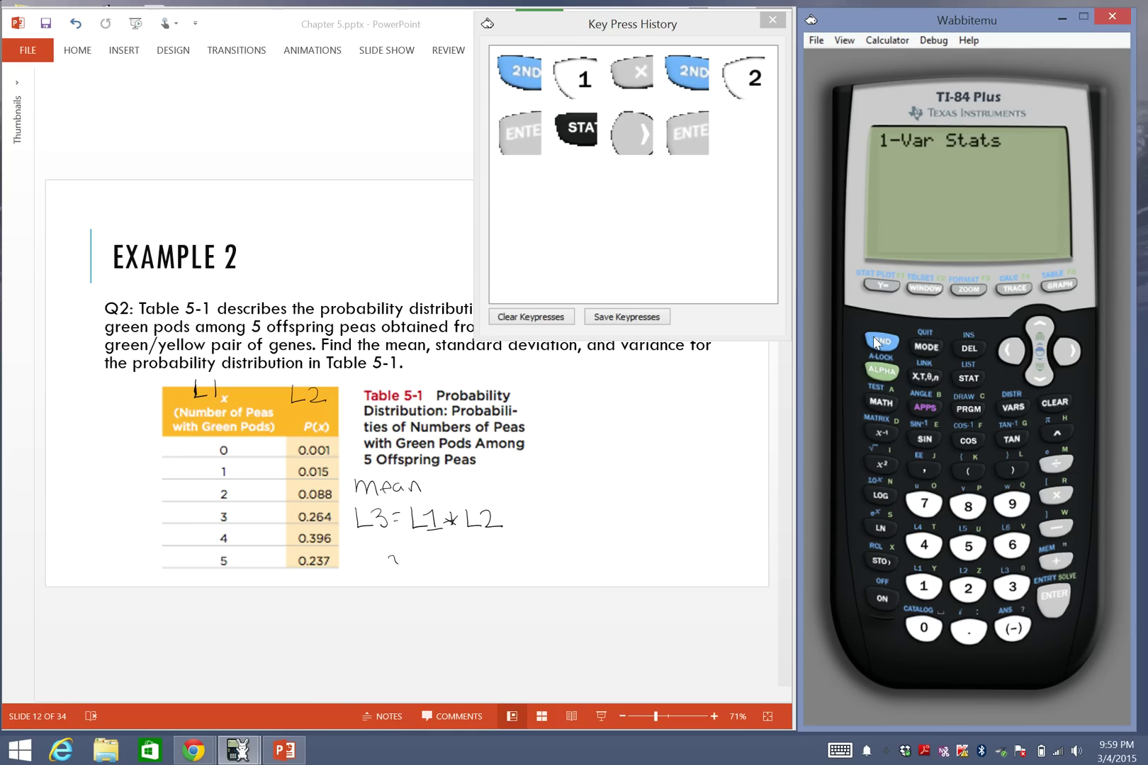
pyautogui.click(1012, 587)
pyautogui.click(1065, 599)
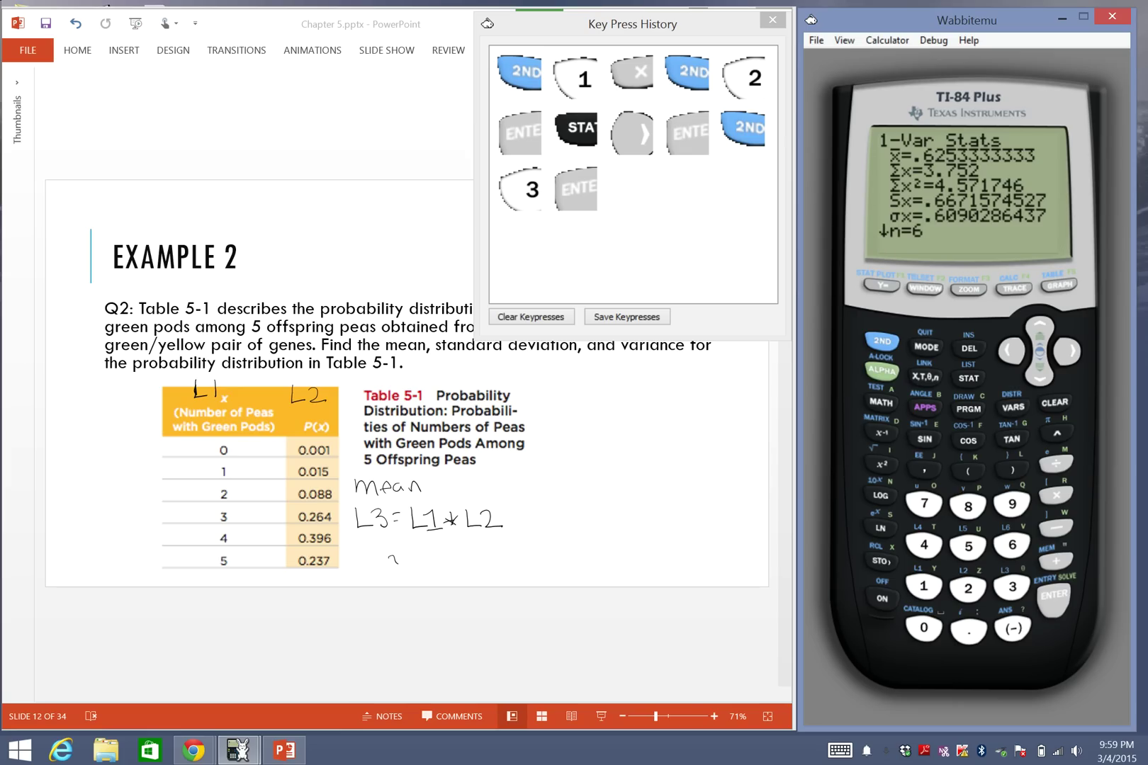
pyautogui.click(362, 562)
# Handwrite Σx = 3.752 under the L3 = L1*L2 note.
pyautogui.moveTo(361, 547)
pyautogui.mouseDown()
pyautogui.moveTo(363, 567)
pyautogui.moveTo(384, 568)
pyautogui.moveTo(378, 548)
pyautogui.moveTo(398, 564)
pyautogui.moveTo(389, 566)
pyautogui.mouseUp()
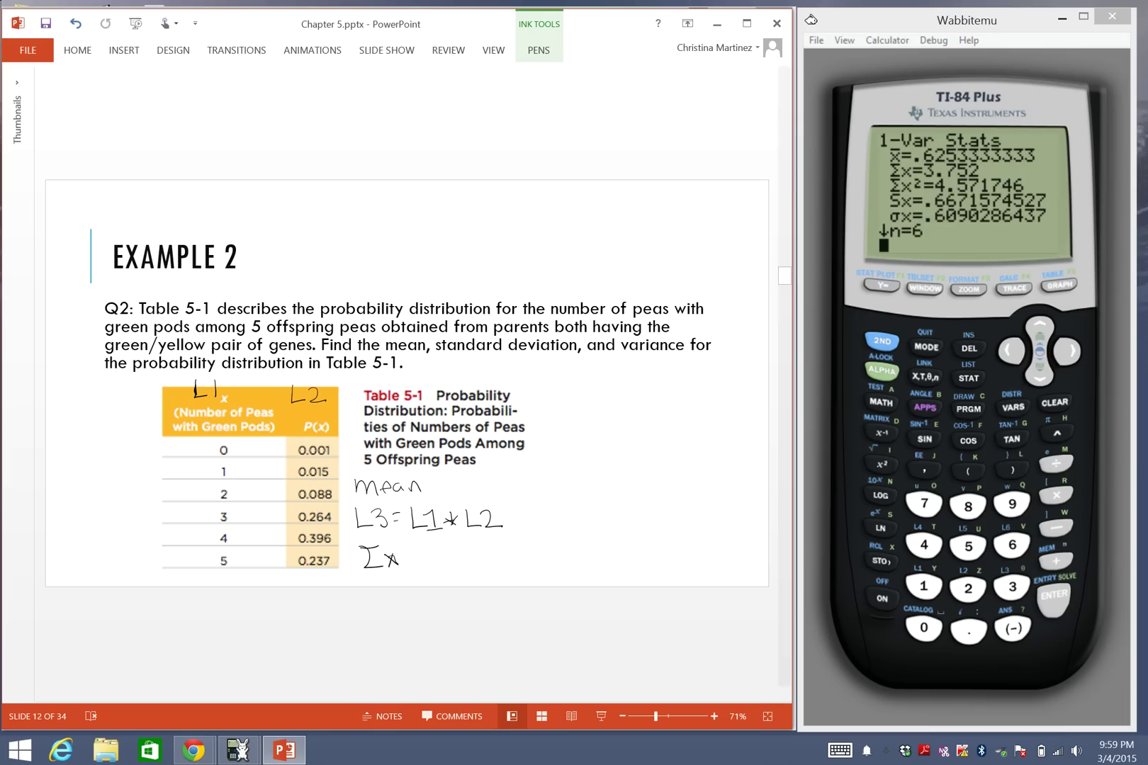
pyautogui.click(391, 541)
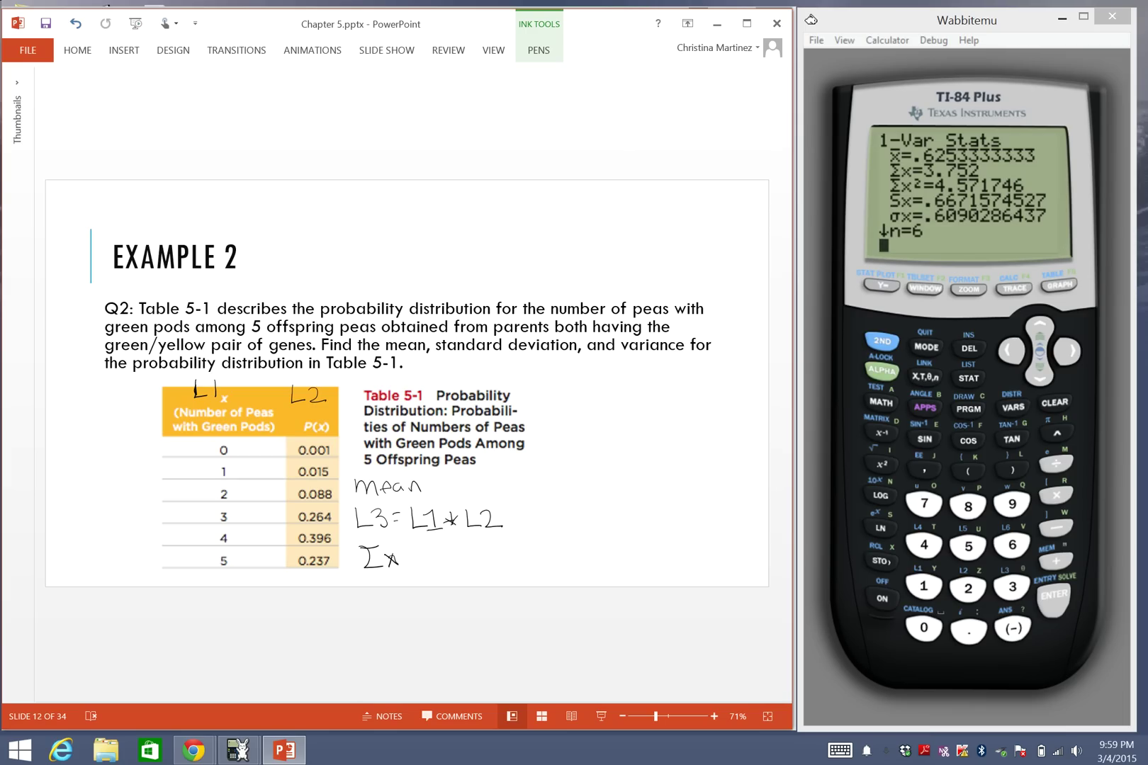
pyautogui.moveTo(379, 556)
pyautogui.mouseDown()
pyautogui.moveTo(388, 568)
pyautogui.moveTo(371, 568)
pyautogui.moveTo(372, 549)
pyautogui.moveTo(377, 572)
pyautogui.moveTo(401, 556)
pyautogui.mouseUp()
pyautogui.moveTo(411, 551)
pyautogui.mouseDown()
pyautogui.moveTo(414, 571)
pyautogui.moveTo(457, 565)
pyautogui.mouseUp()
pyautogui.click(446, 561)
pyautogui.moveTo(468, 554)
pyautogui.mouseDown()
pyautogui.moveTo(459, 572)
pyautogui.moveTo(492, 571)
pyautogui.mouseUp()
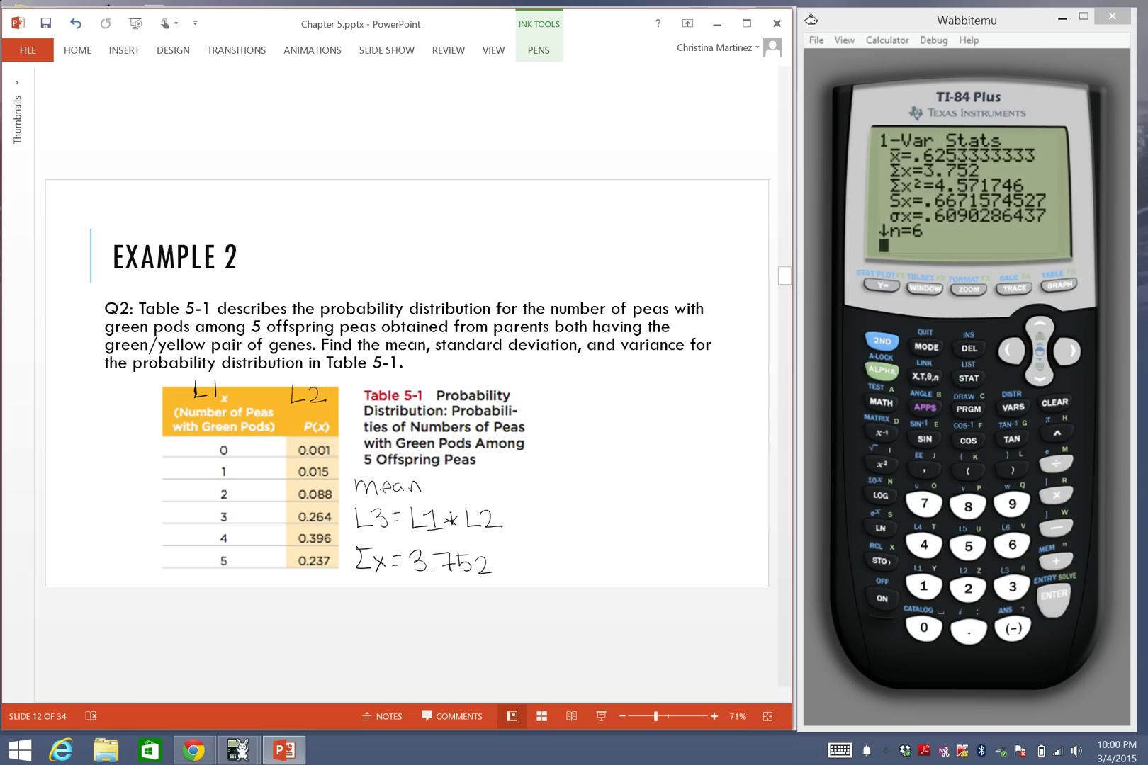
# Handwrite Variance beside the Table 5-1 caption and touch up the decimal in 3.752.
pyautogui.moveTo(535, 376)
pyautogui.mouseDown()
pyautogui.moveTo(571, 390)
pyautogui.moveTo(652, 386)
pyautogui.mouseUp()
pyautogui.click(553, 383)
pyautogui.click(426, 559)
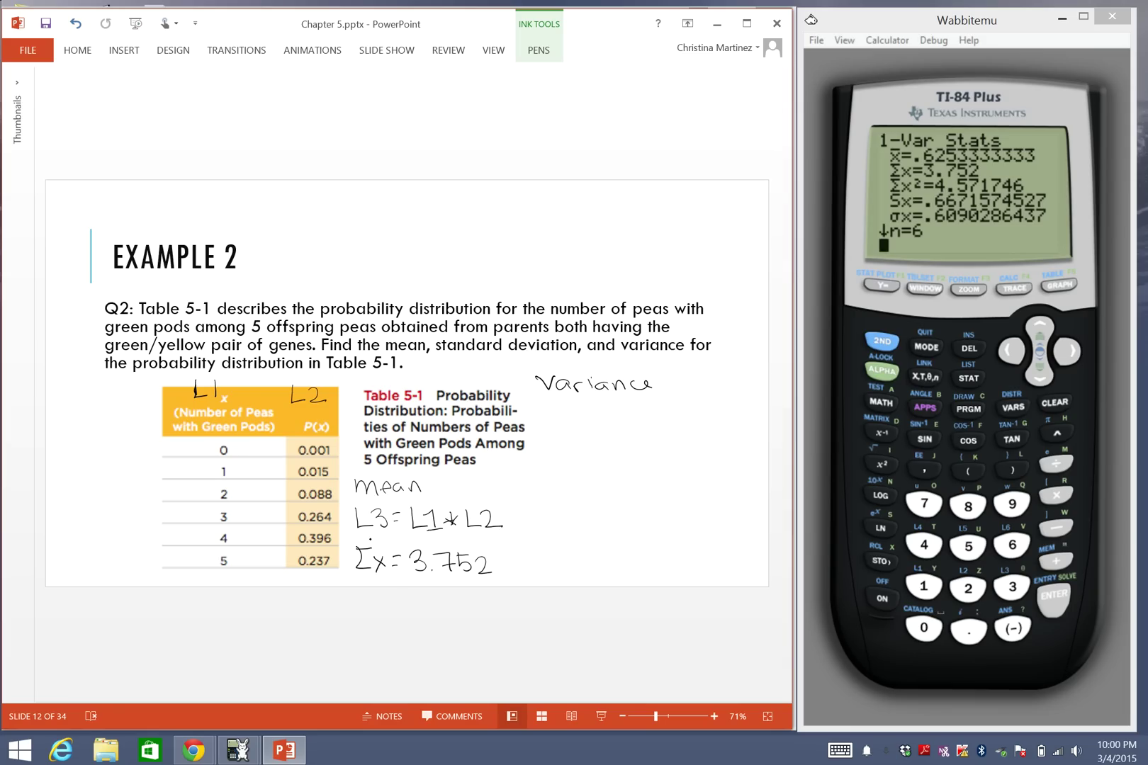
# Clear the key log, reopen the list editor and move onto the empty L4 header.
pyautogui.click(966, 374)
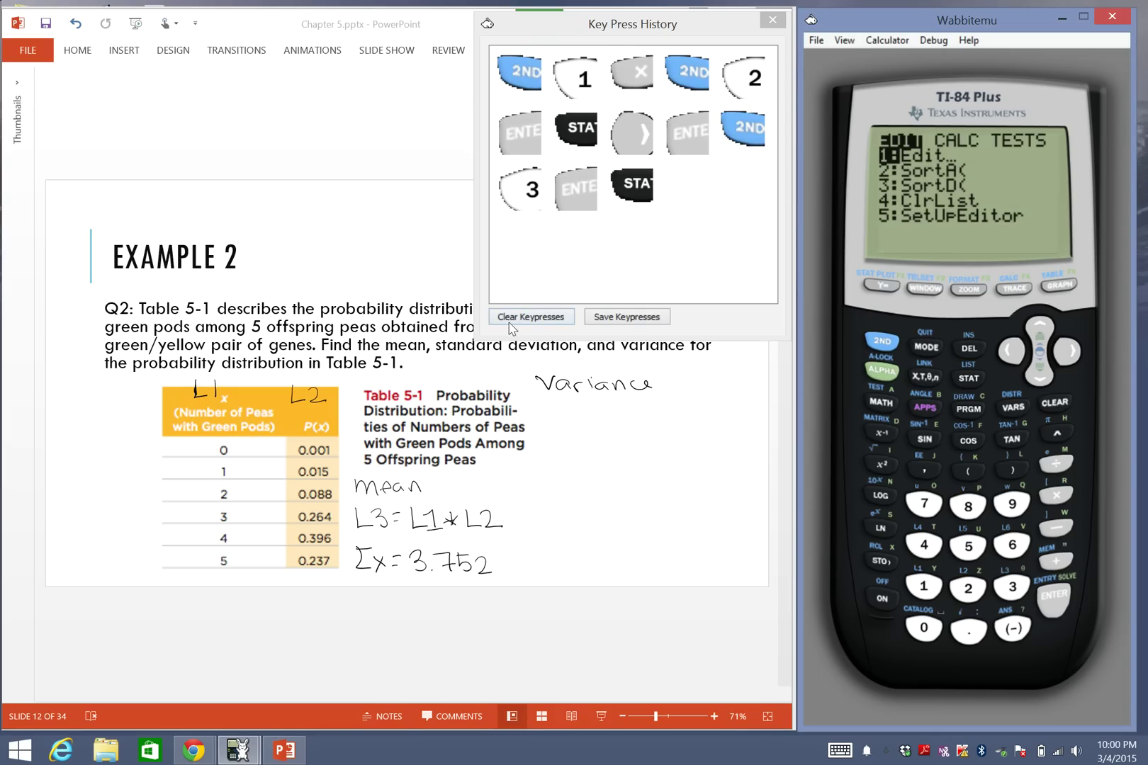
pyautogui.click(549, 319)
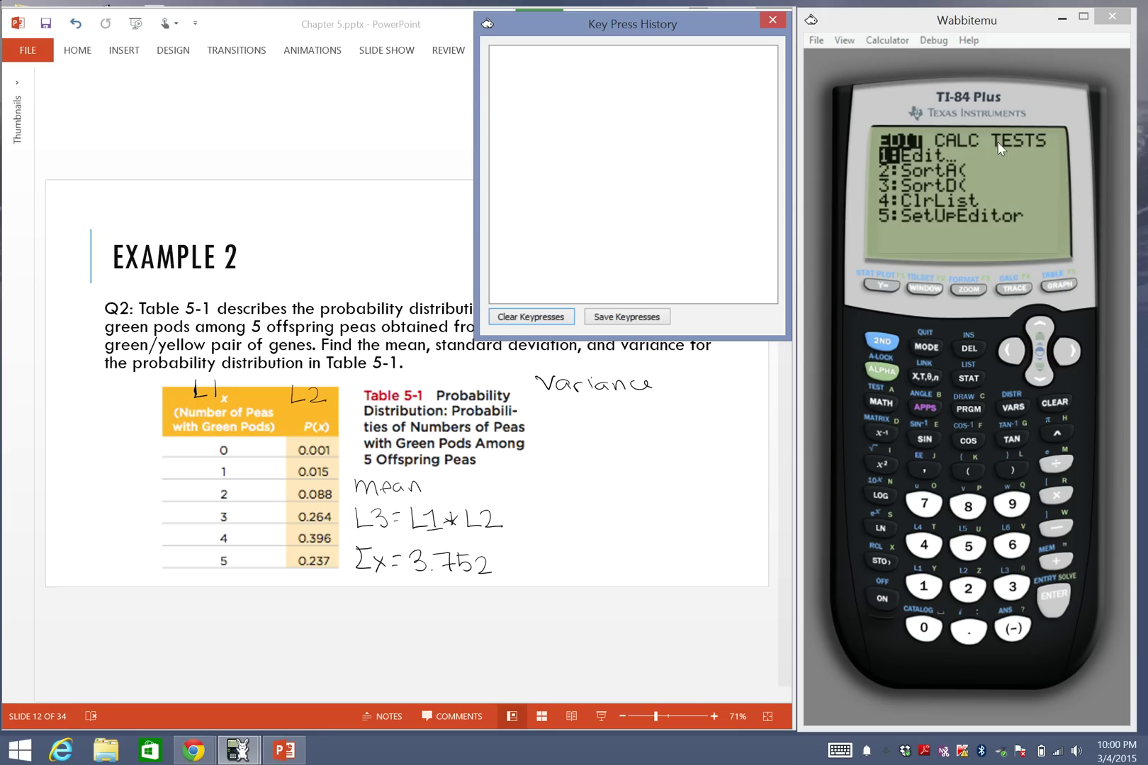
pyautogui.click(1052, 597)
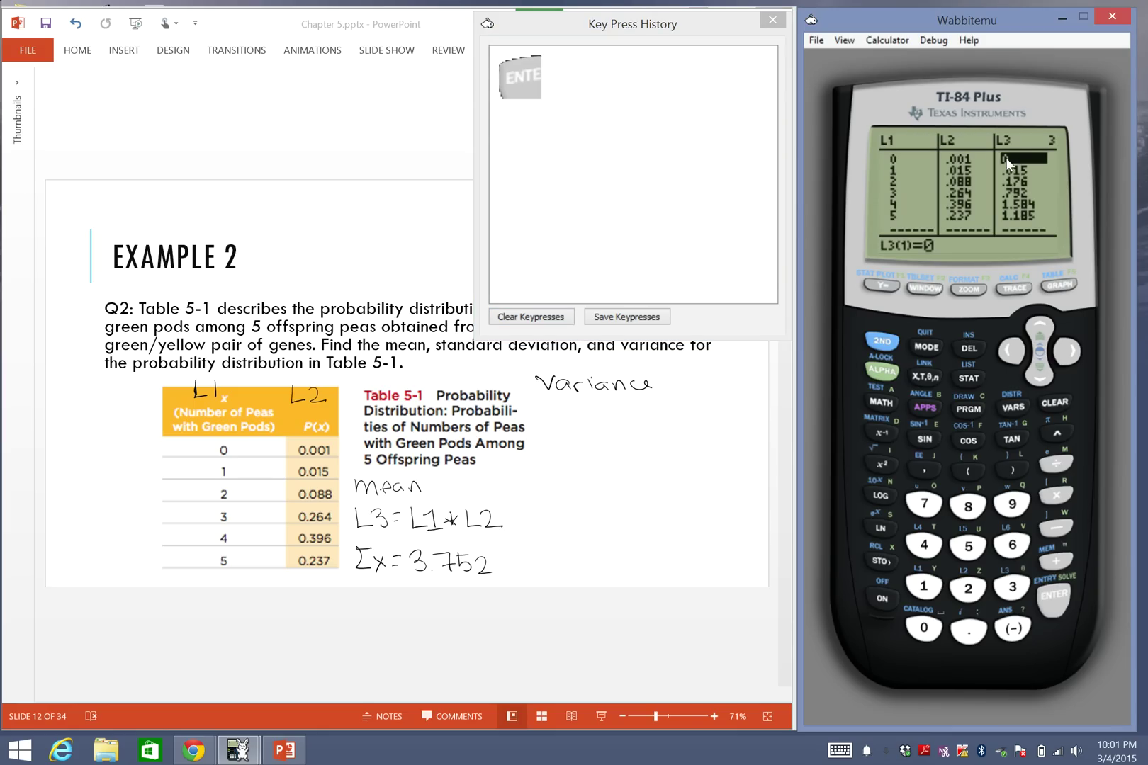
pyautogui.click(1066, 351)
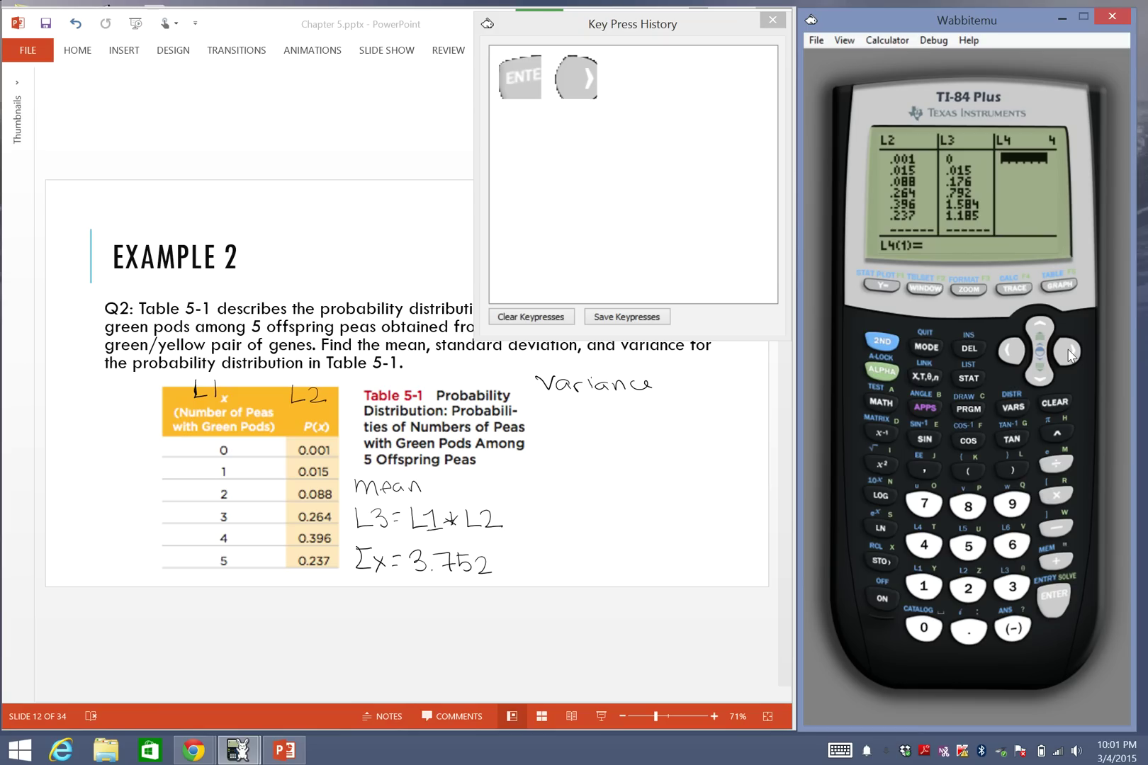
pyautogui.click(1038, 330)
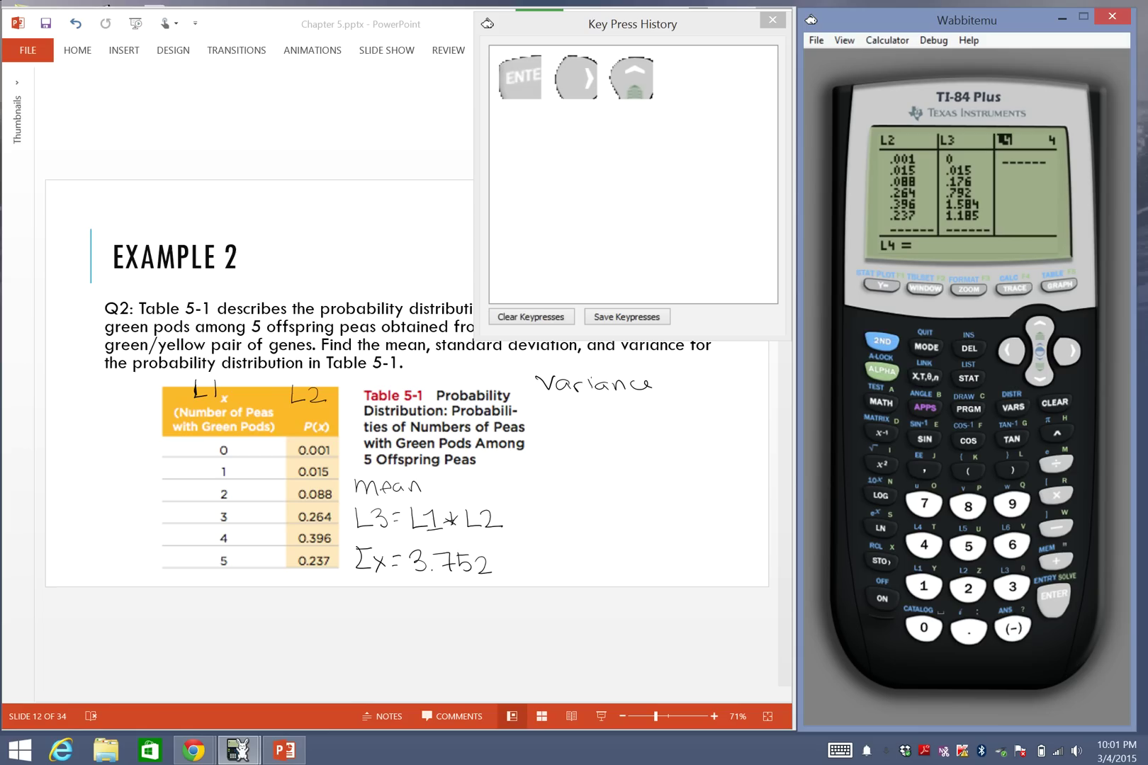
pyautogui.click(546, 408)
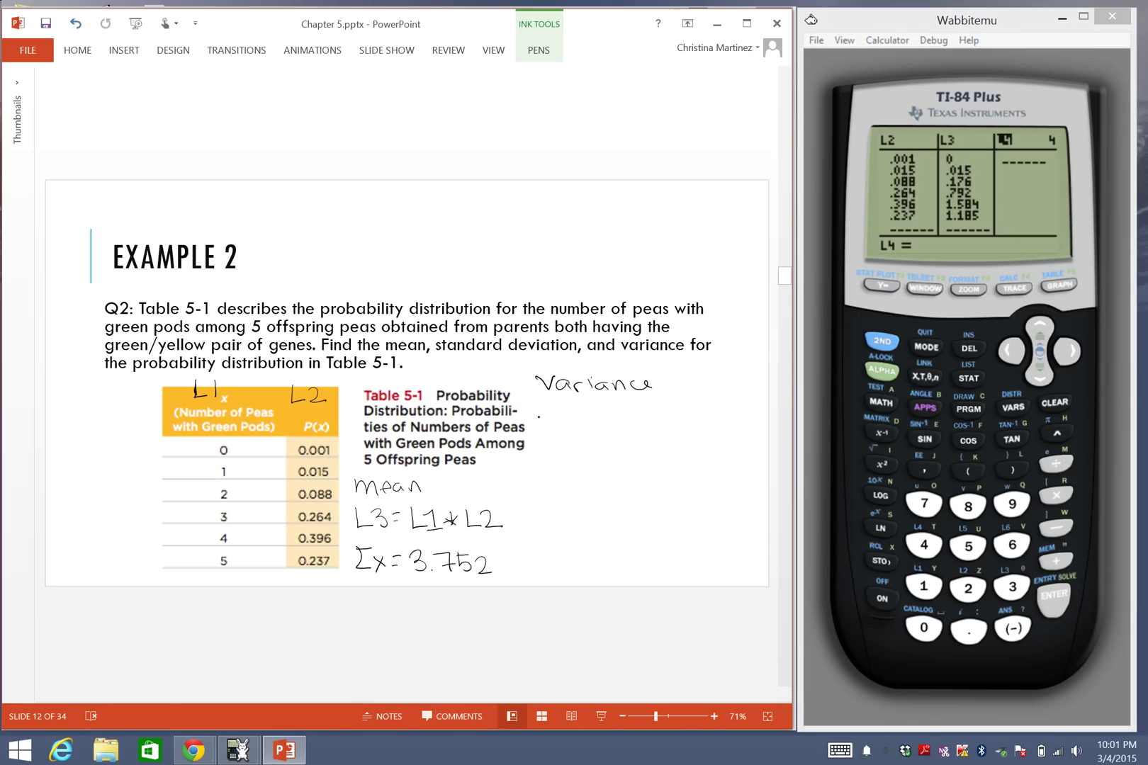
# Handwrite (L1 − mean)^2 * L2 under the Variance heading.
pyautogui.moveTo(545, 398); pyautogui.dragTo(544, 428)
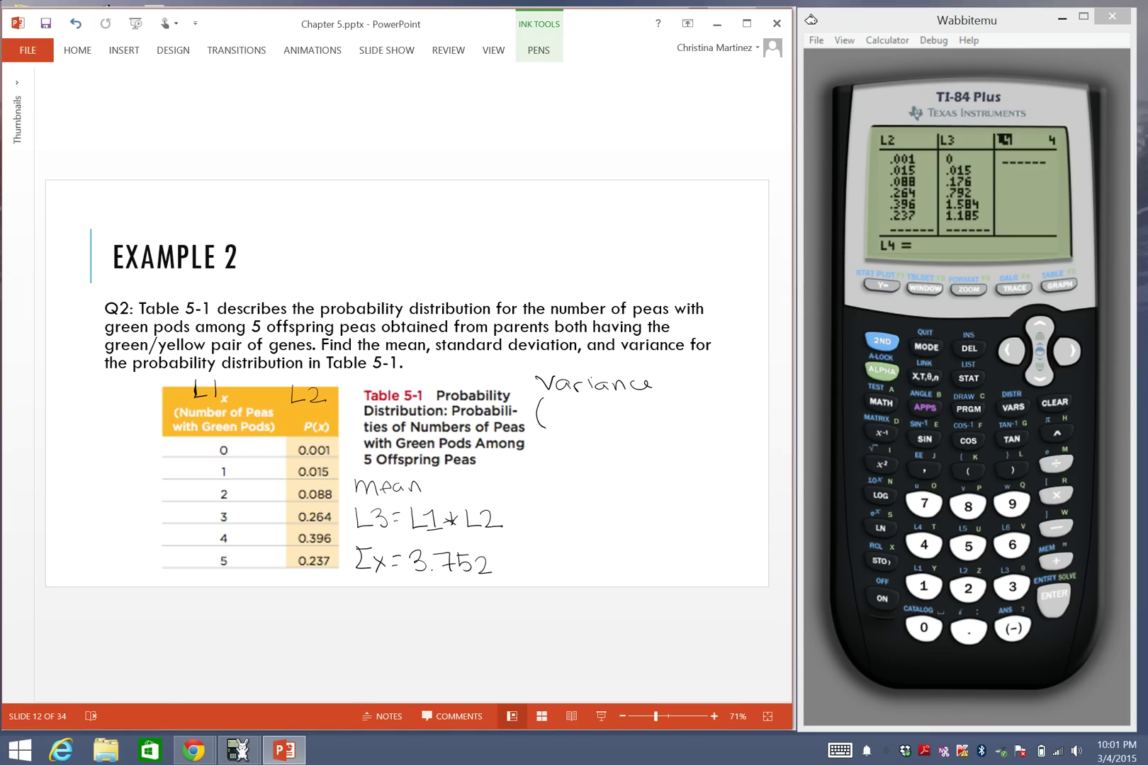
pyautogui.click(547, 411)
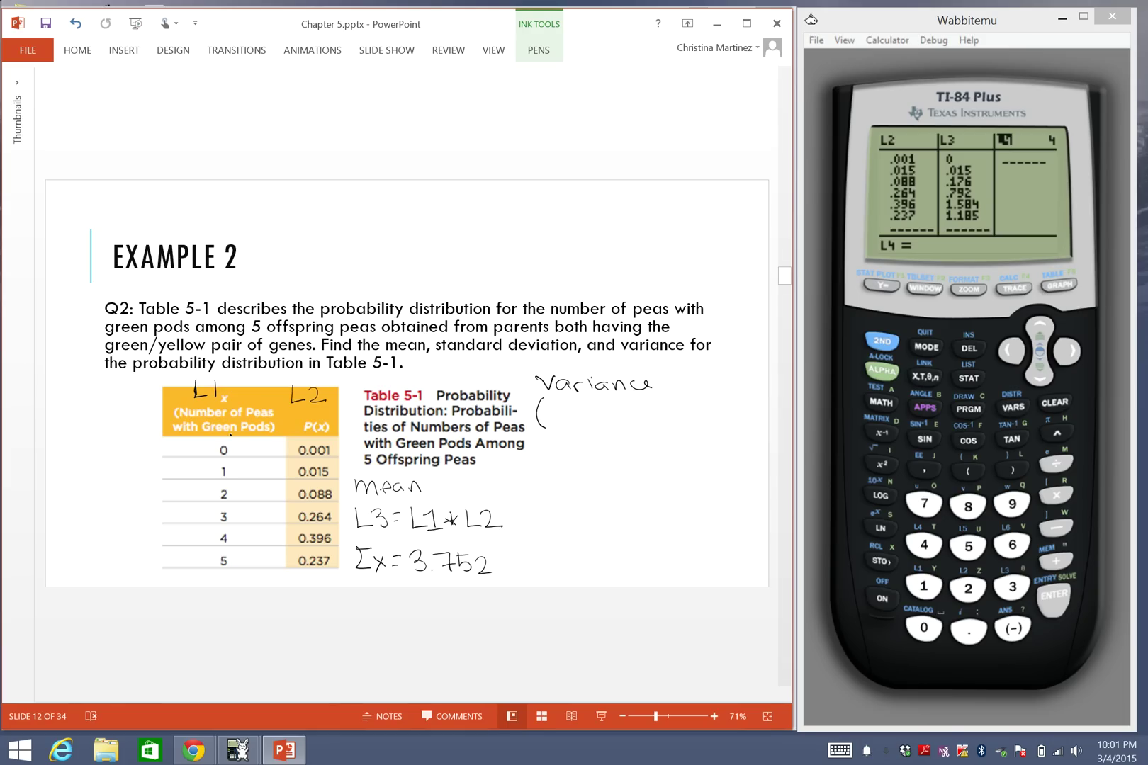
pyautogui.moveTo(545, 405)
pyautogui.mouseDown()
pyautogui.moveTo(546, 422)
pyautogui.moveTo(561, 422)
pyautogui.mouseUp()
pyautogui.moveTo(560, 403)
pyautogui.mouseDown()
pyautogui.moveTo(562, 424)
pyautogui.moveTo(642, 419)
pyautogui.moveTo(659, 435)
pyautogui.moveTo(674, 415)
pyautogui.moveTo(699, 429)
pyautogui.mouseUp()
pyautogui.click(669, 420)
pyautogui.moveTo(708, 413); pyautogui.dragTo(716, 427)
pyautogui.moveTo(721, 415); pyautogui.dragTo(732, 431)
pyautogui.moveTo(735, 419); pyautogui.dragTo(752, 433)
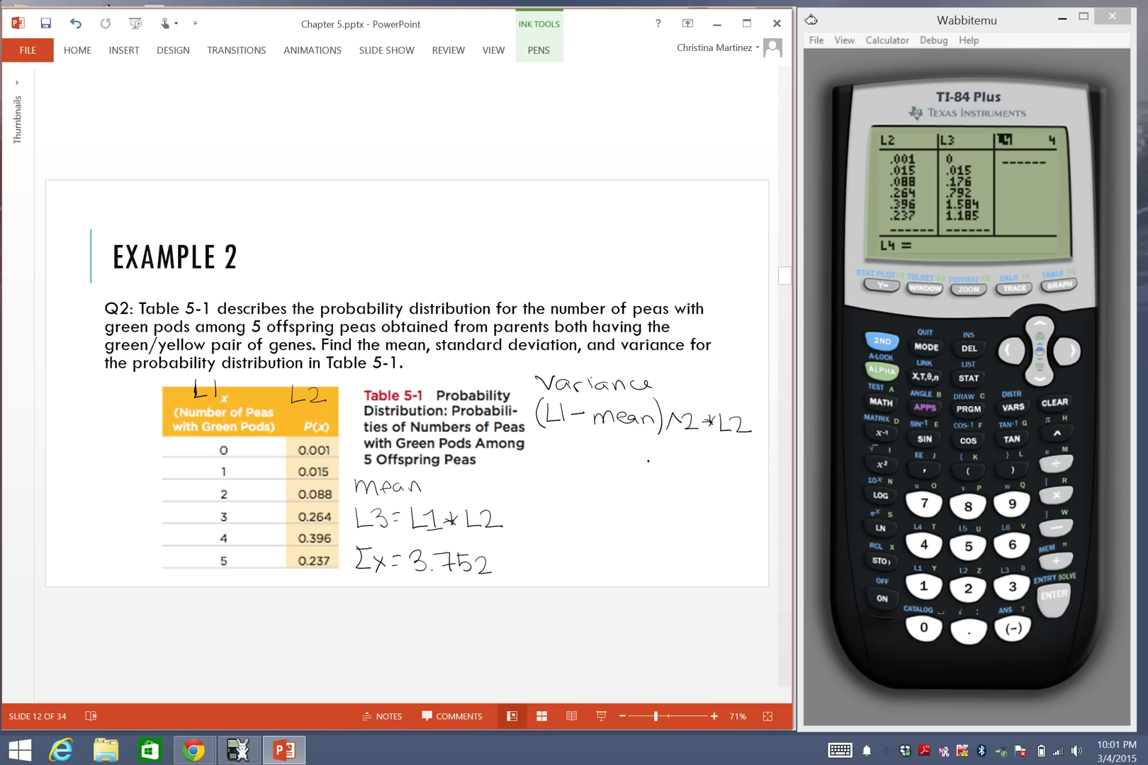
# Handwrite (L1 − 3.752)^2 * L2 below the general formula.
pyautogui.moveTo(540, 451)
pyautogui.mouseDown()
pyautogui.moveTo(551, 471)
pyautogui.moveTo(569, 464)
pyautogui.mouseUp()
pyautogui.moveTo(578, 457)
pyautogui.mouseDown()
pyautogui.moveTo(589, 474)
pyautogui.moveTo(616, 472)
pyautogui.moveTo(624, 457)
pyautogui.moveTo(644, 472)
pyautogui.mouseUp()
pyautogui.click(598, 462)
pyautogui.click(598, 469)
pyautogui.moveTo(638, 452); pyautogui.dragTo(645, 474)
pyautogui.moveTo(539, 446); pyautogui.dragTo(537, 481)
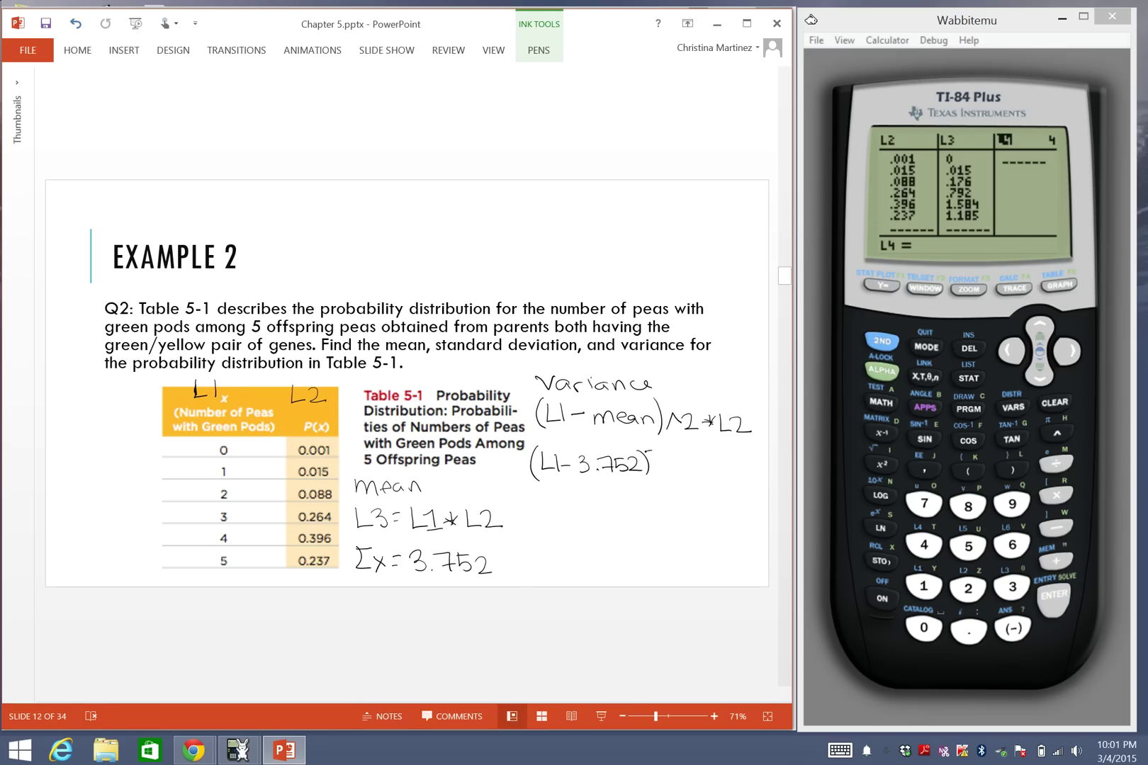
pyautogui.moveTo(645, 451)
pyautogui.mouseDown()
pyautogui.moveTo(676, 473)
pyautogui.moveTo(728, 479)
pyautogui.mouseUp()
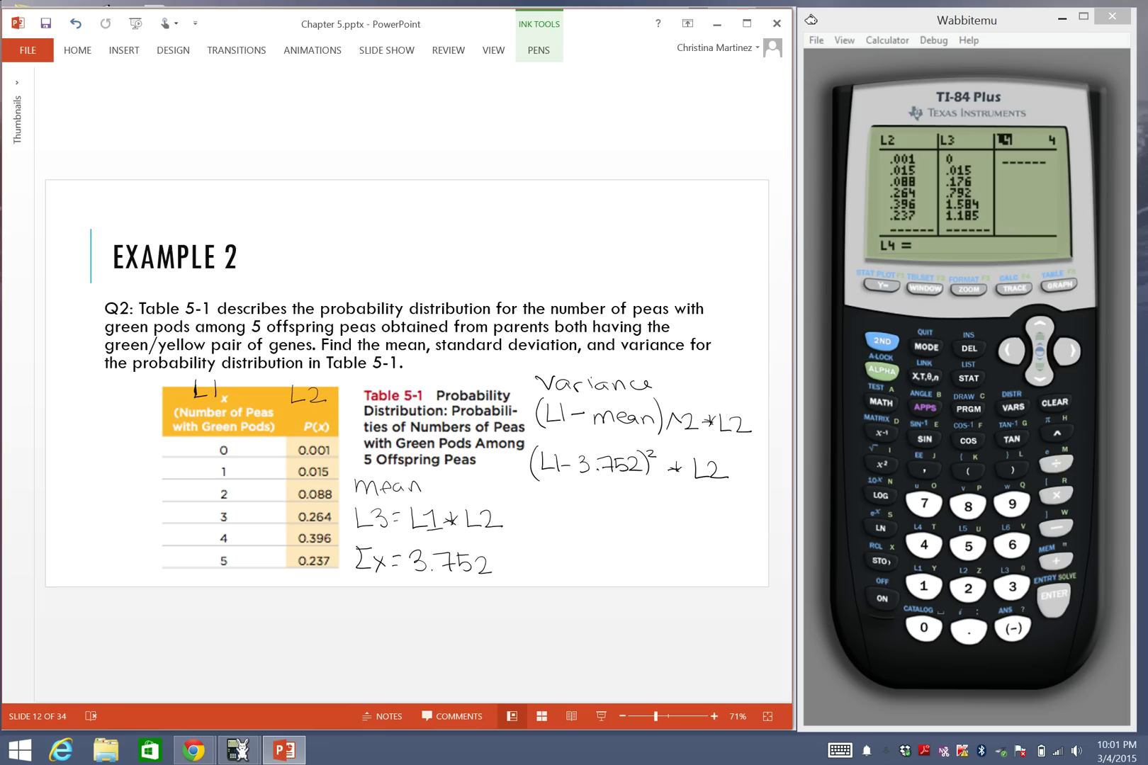
pyautogui.moveTo(494, 463); pyautogui.dragTo(508, 482)
# Finish the L4 = ink label and show a cleared key press history log.
pyautogui.click(518, 469)
pyautogui.click(517, 474)
pyautogui.hotkey('ctrl', 'shift', 'k')
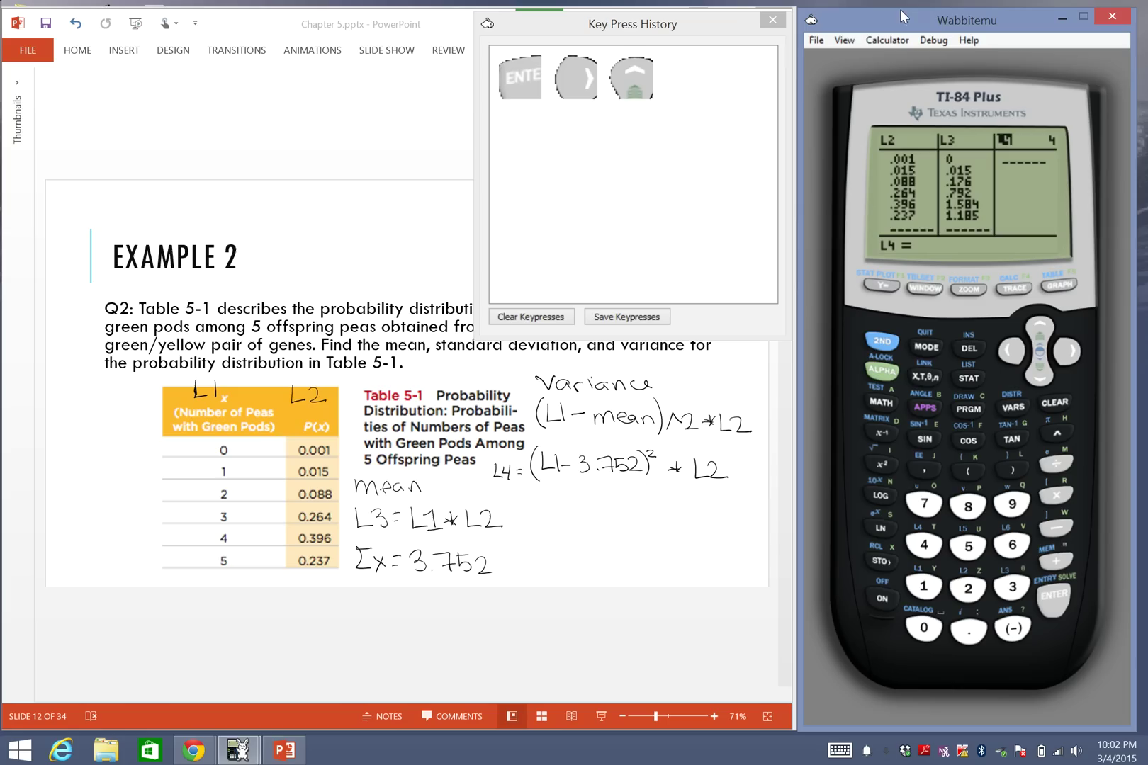
pyautogui.click(541, 320)
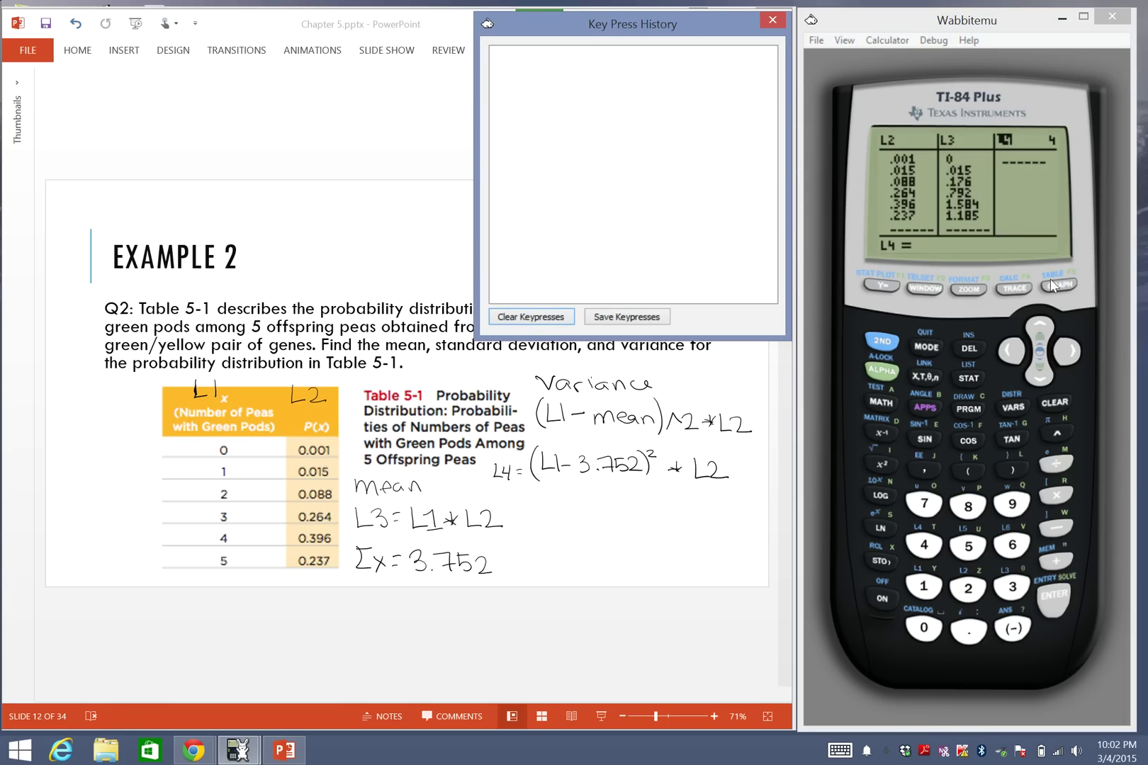
# Start the L4 formula on the calculator with (L1 − 3.752).
pyautogui.click(970, 470)
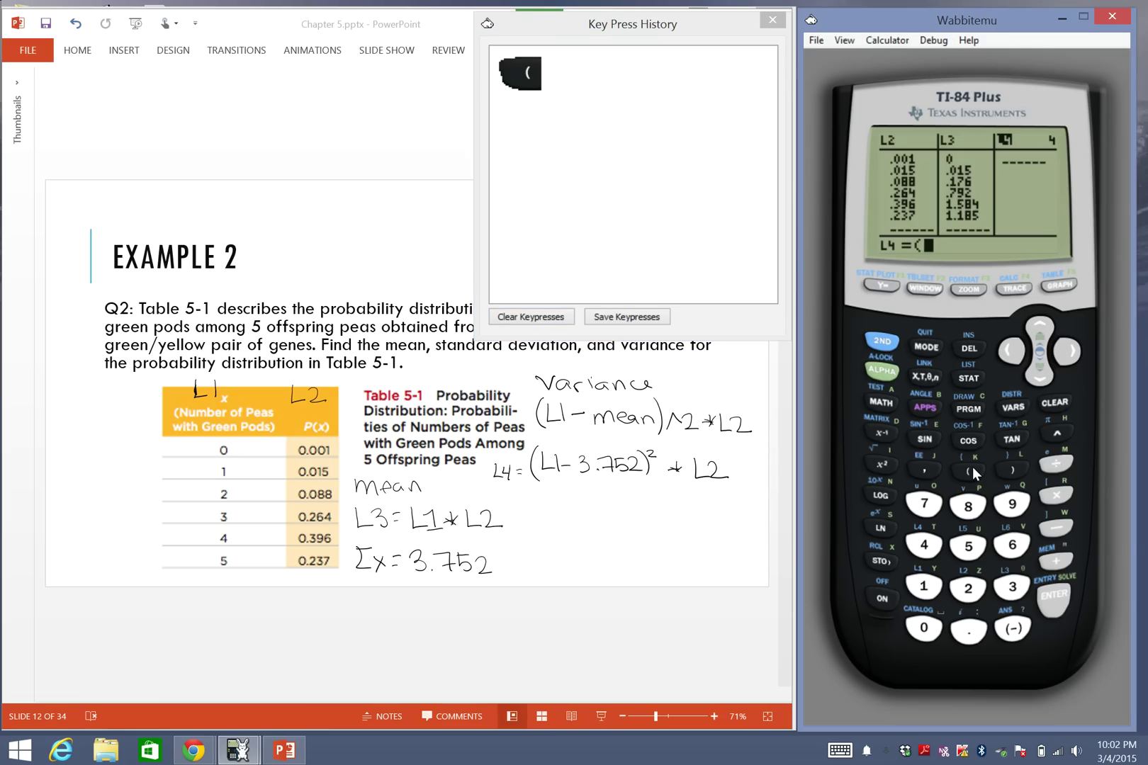
pyautogui.click(880, 342)
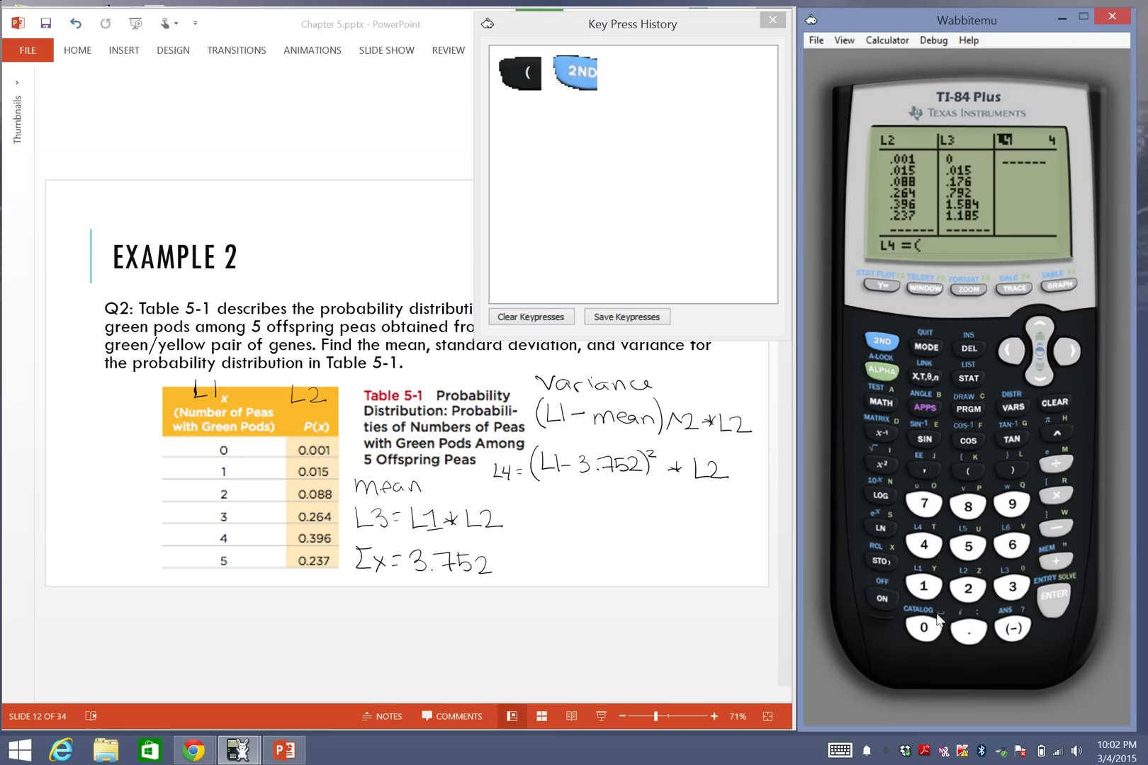
pyautogui.click(923, 586)
pyautogui.click(1063, 530)
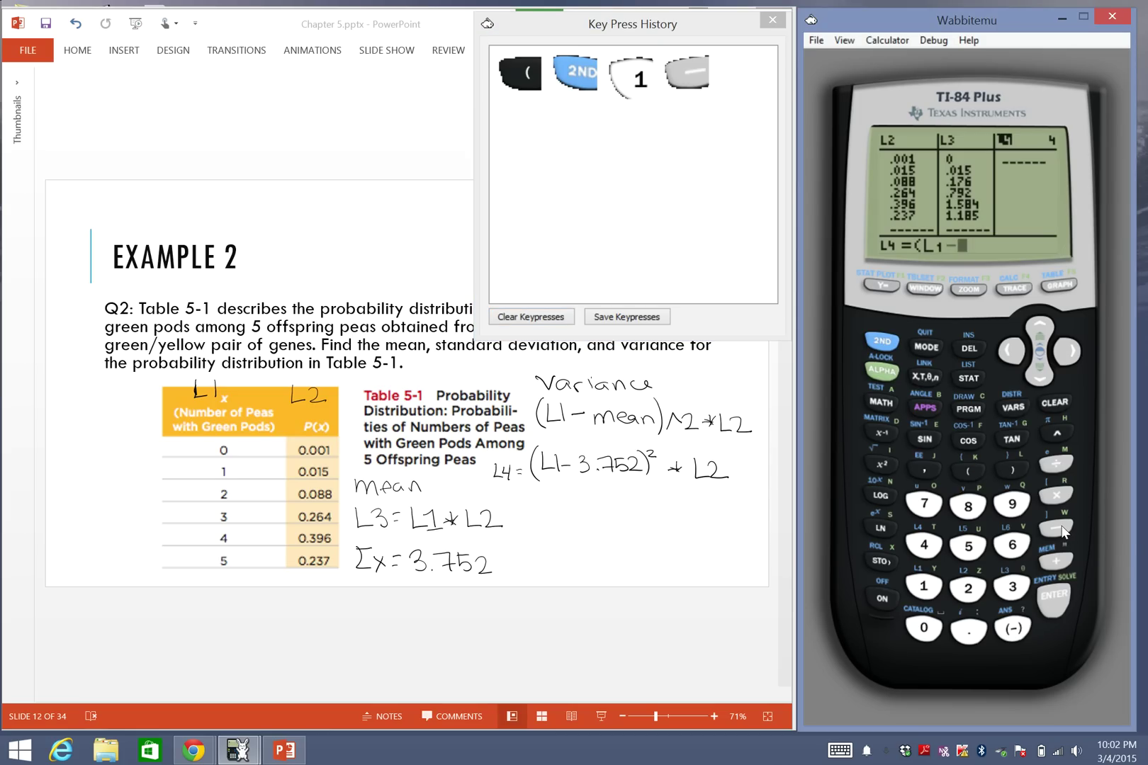
pyautogui.click(1015, 594)
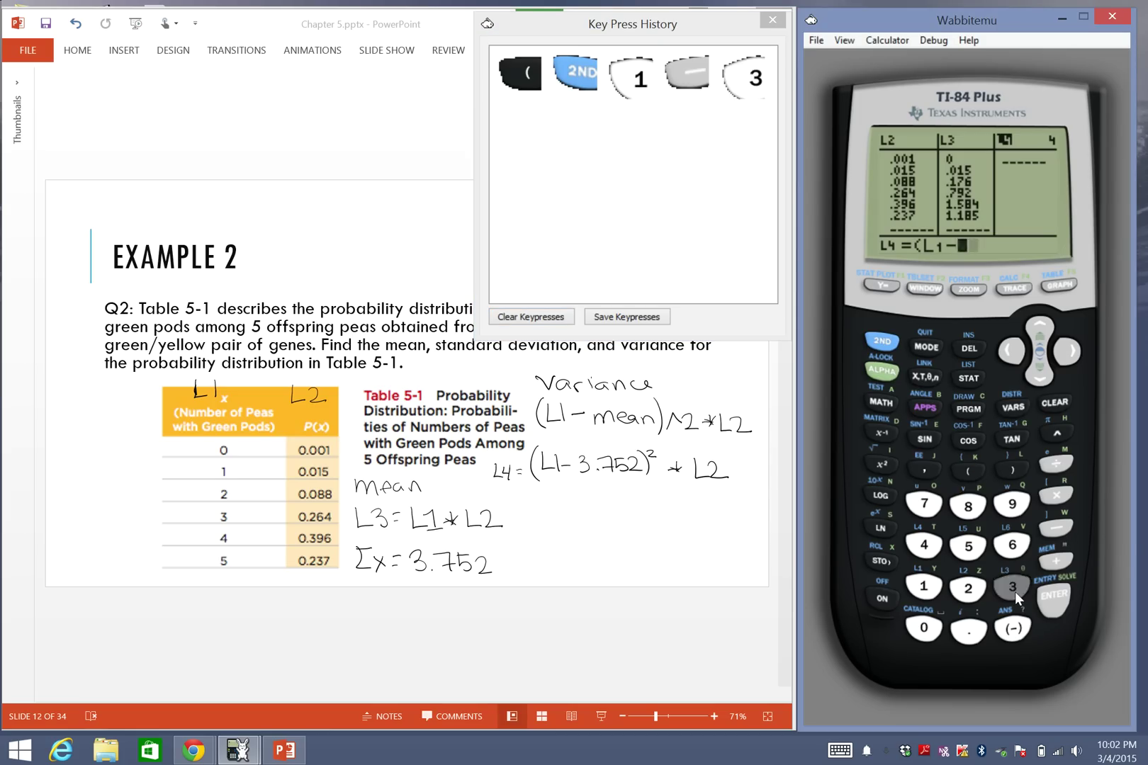
pyautogui.click(969, 631)
pyautogui.click(932, 505)
pyautogui.click(965, 551)
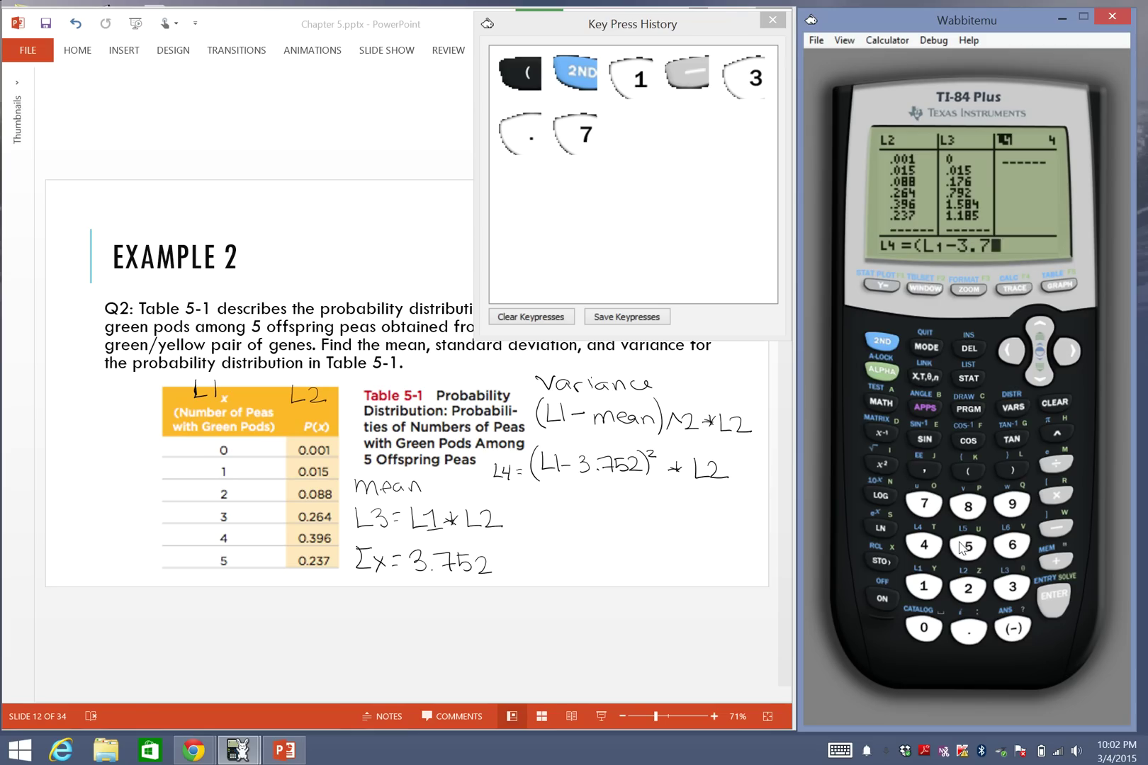
pyautogui.click(972, 578)
pyautogui.click(1005, 468)
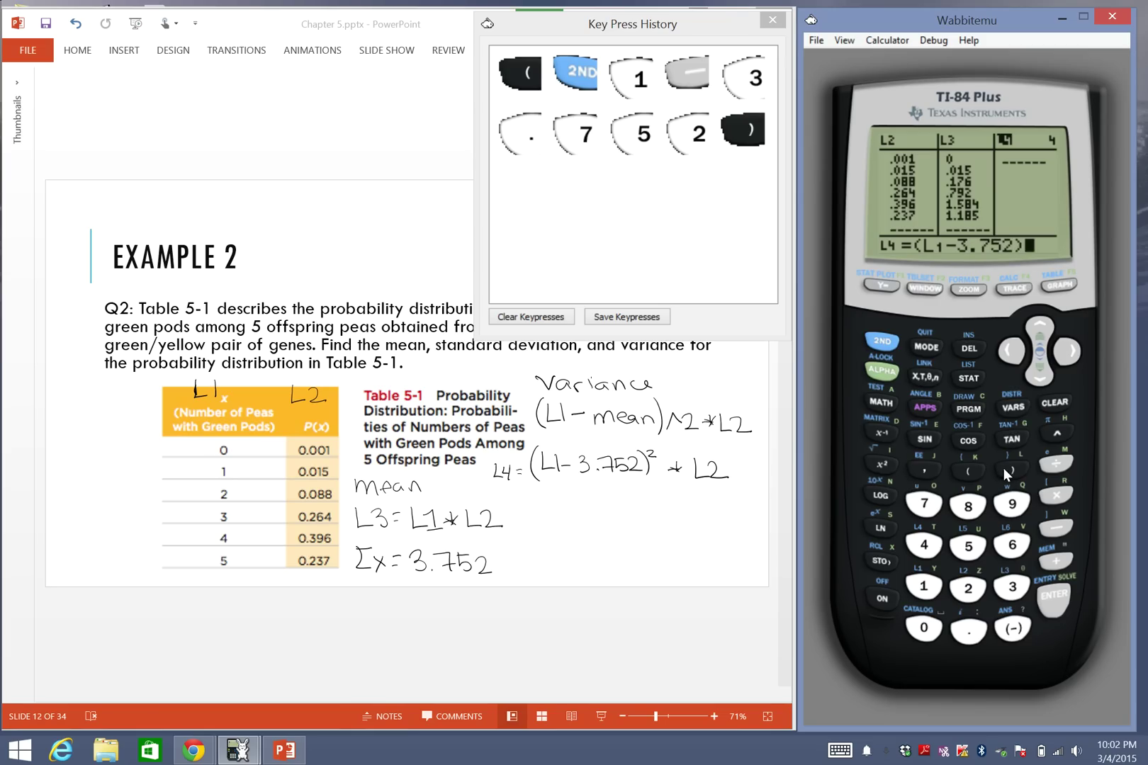
# Complete it with ^2*L2 and fill L4, starting at .014077504.
pyautogui.click(1057, 433)
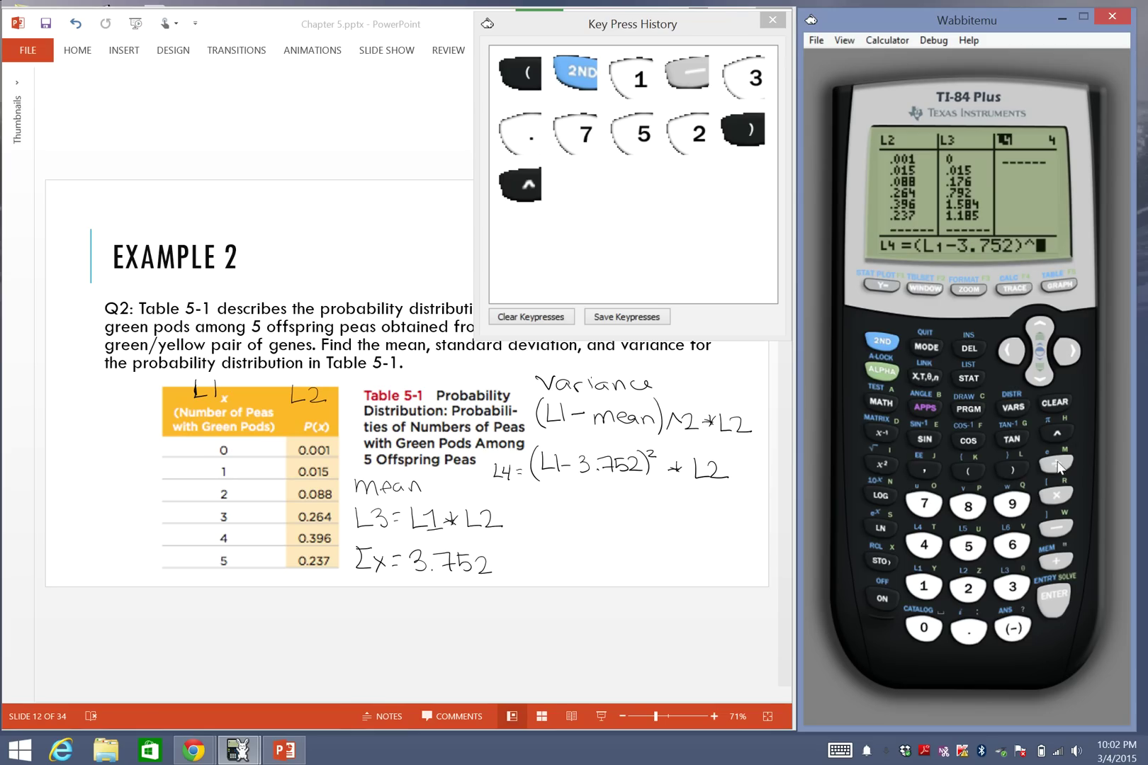
pyautogui.click(969, 589)
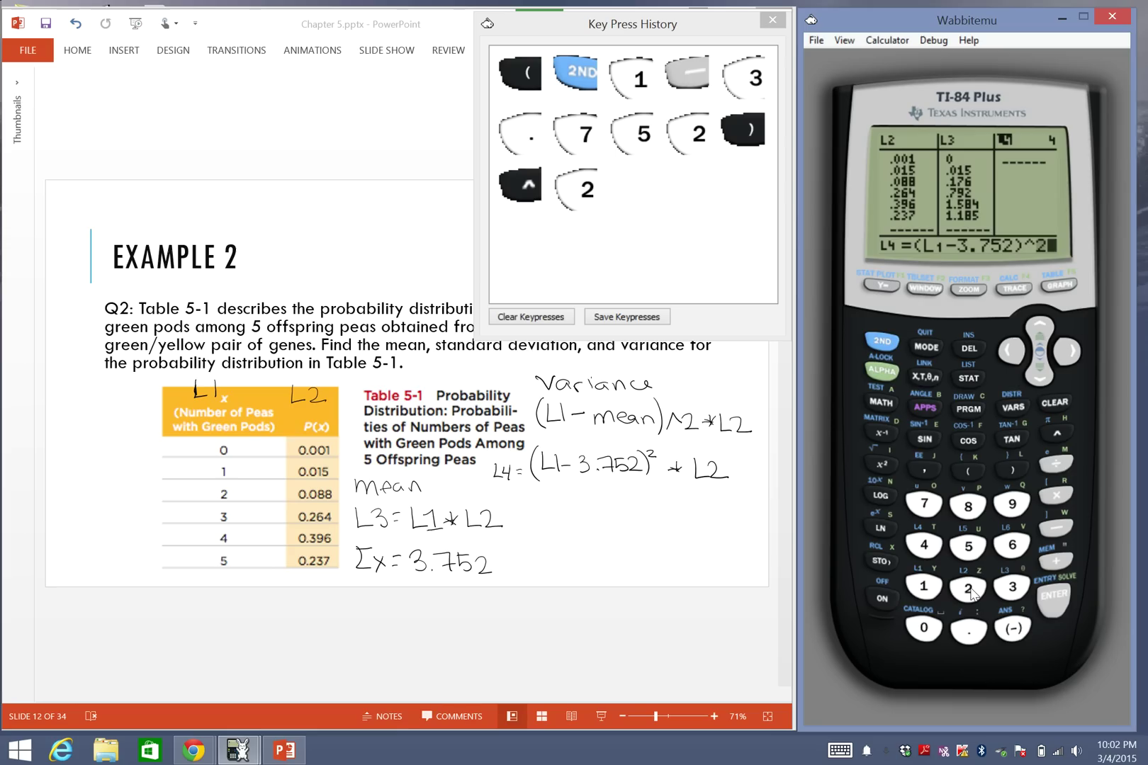
pyautogui.click(1056, 497)
pyautogui.click(882, 341)
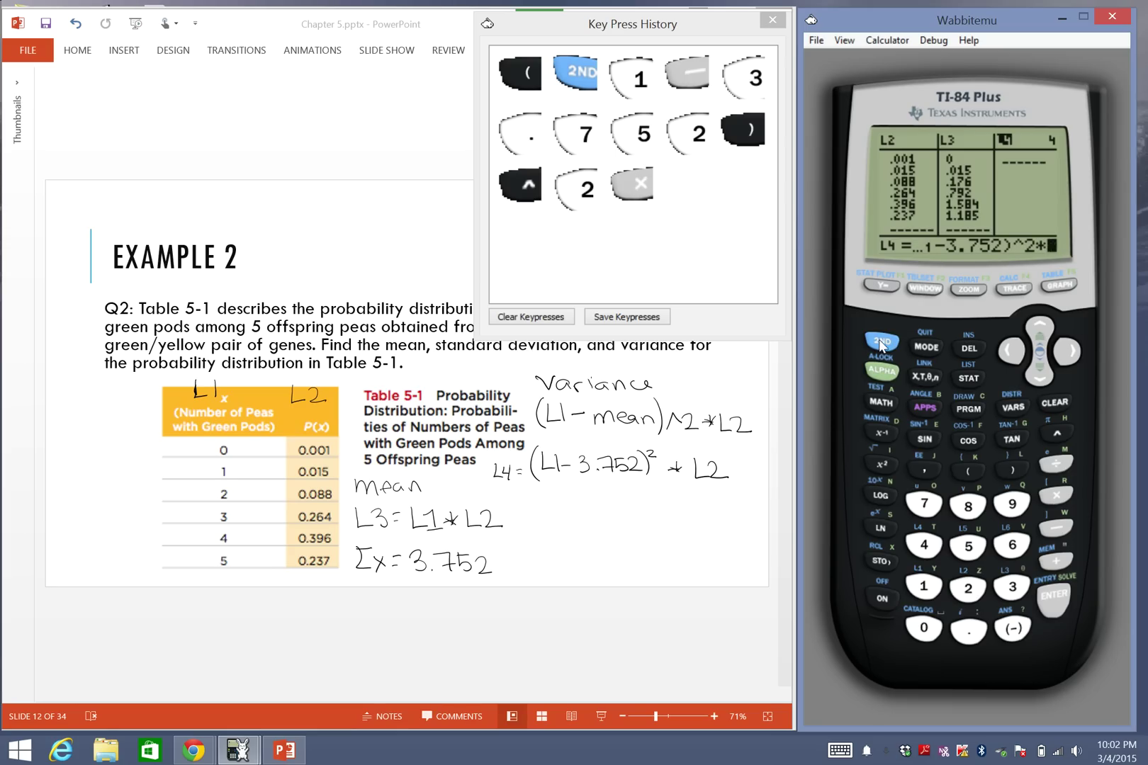
pyautogui.click(962, 585)
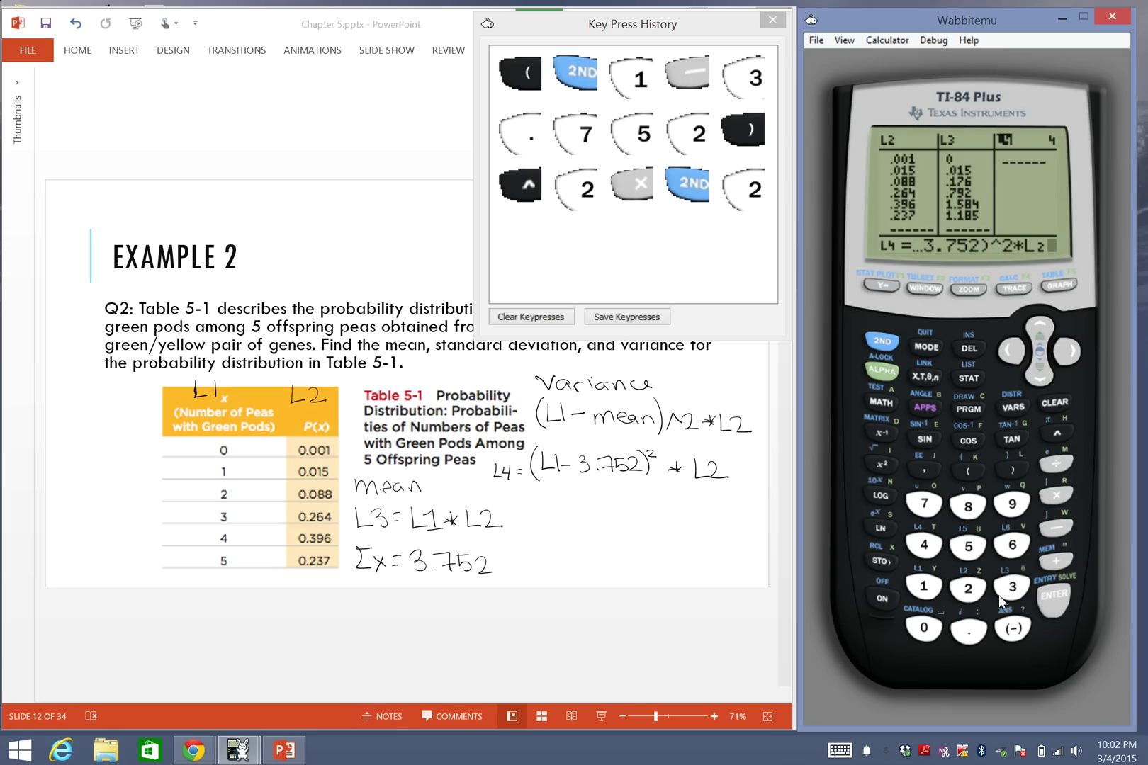
pyautogui.click(1052, 606)
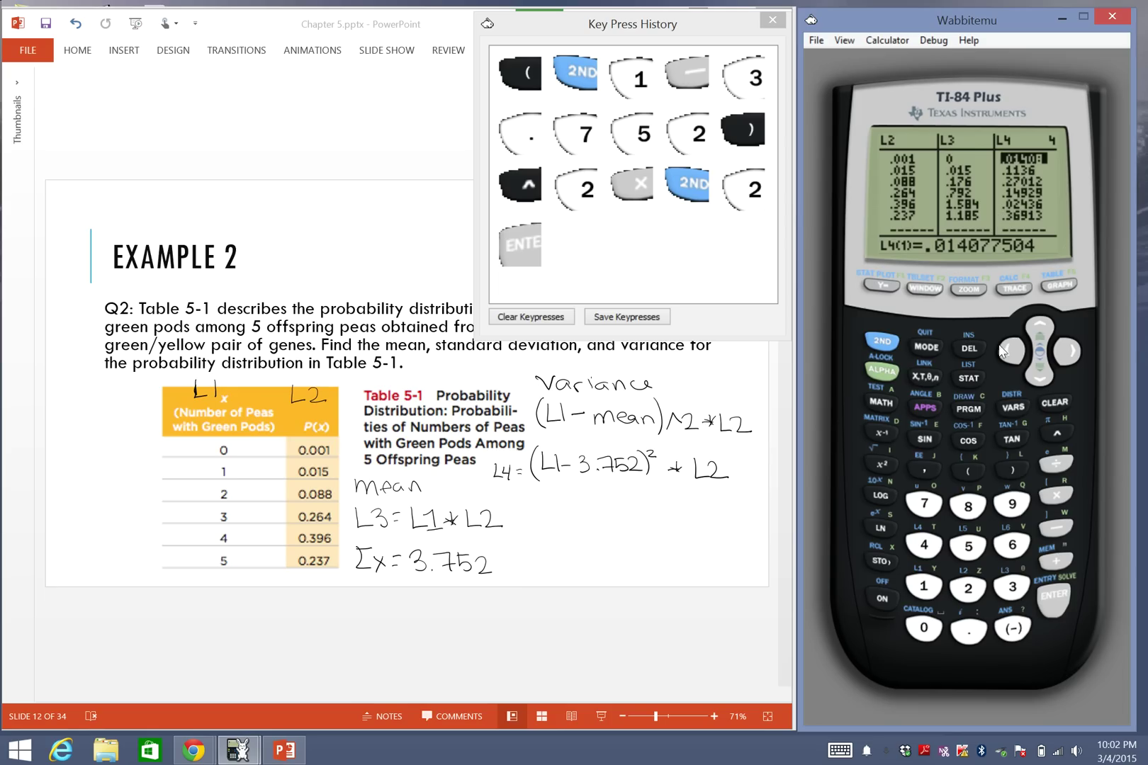
# Run 1-Var Stats on L4, giving Σx = .940573504 with n = 6.
pyautogui.click(968, 377)
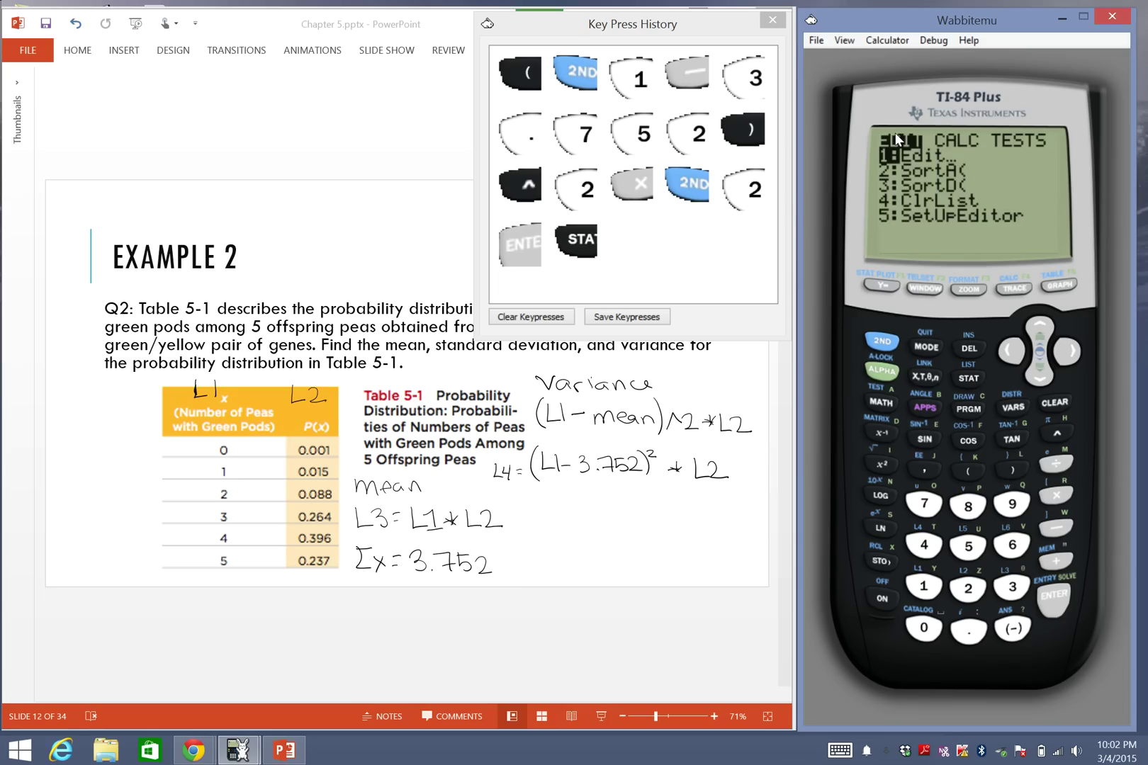
pyautogui.click(1073, 352)
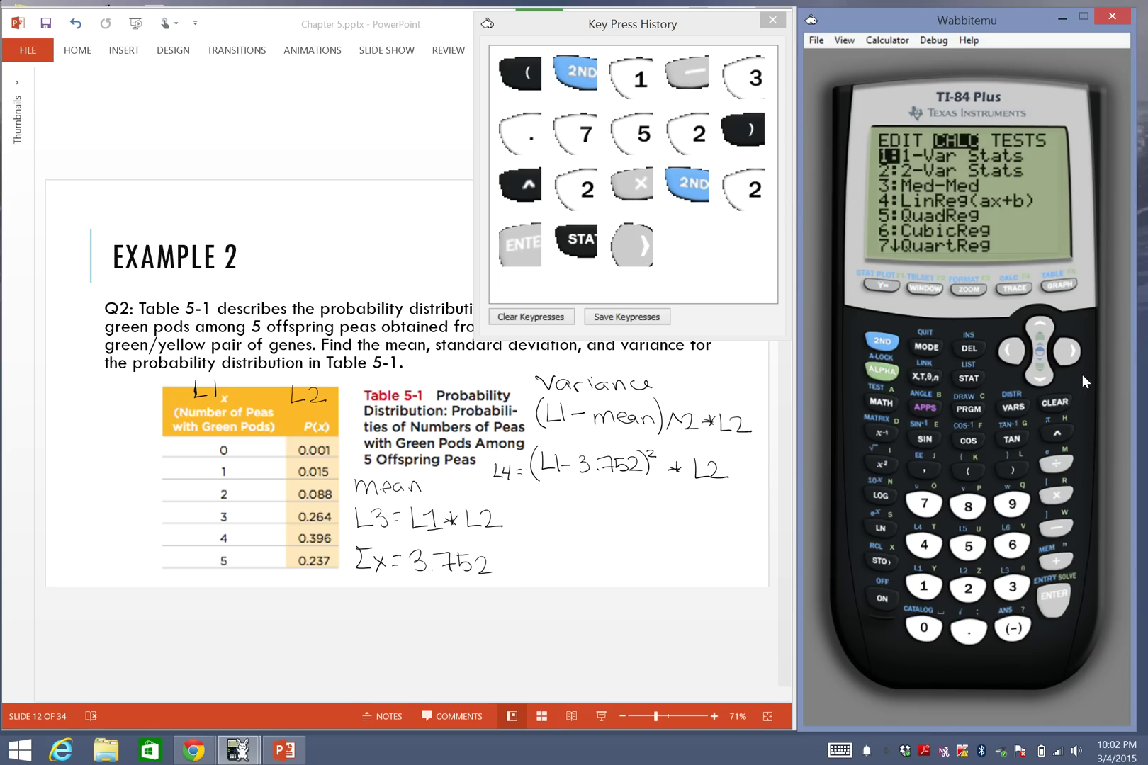
pyautogui.click(1046, 600)
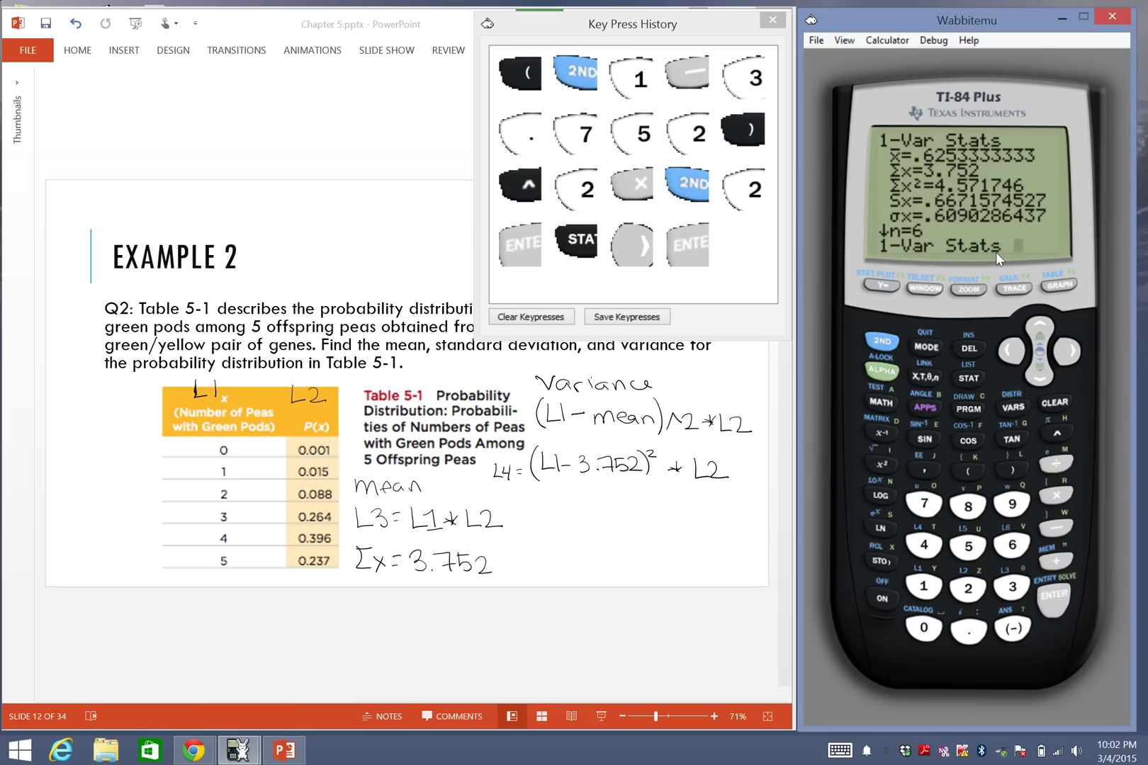
pyautogui.click(881, 341)
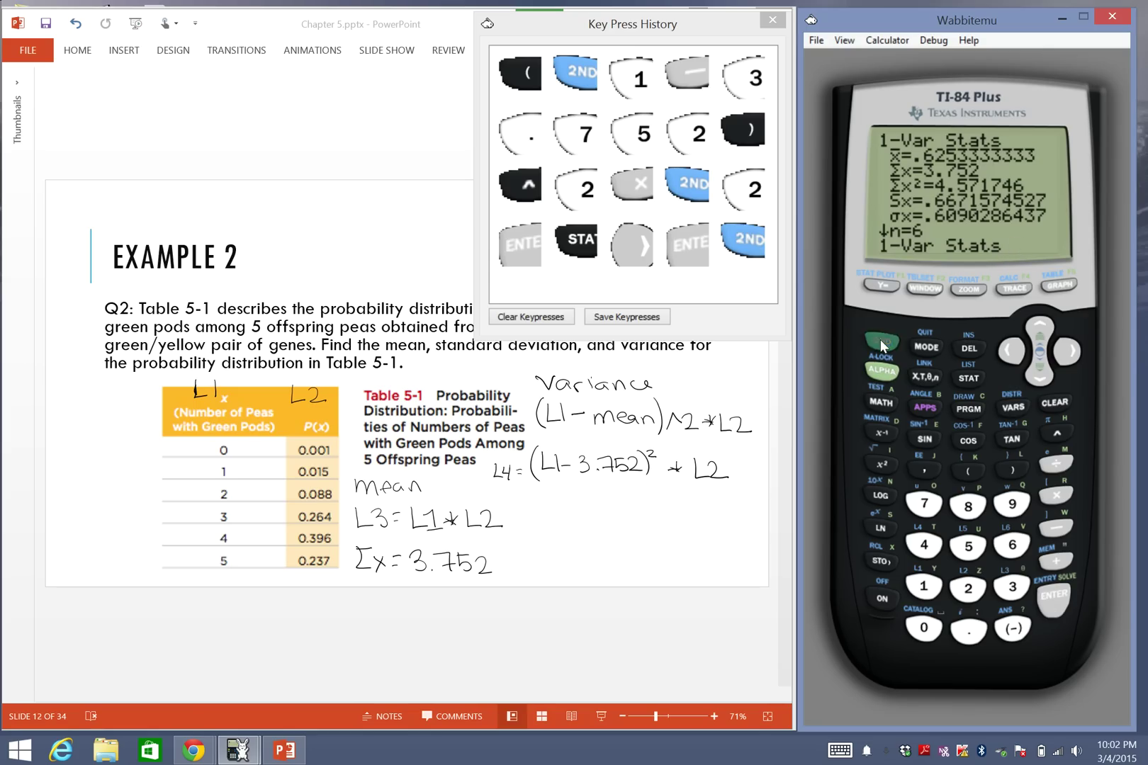
pyautogui.click(923, 544)
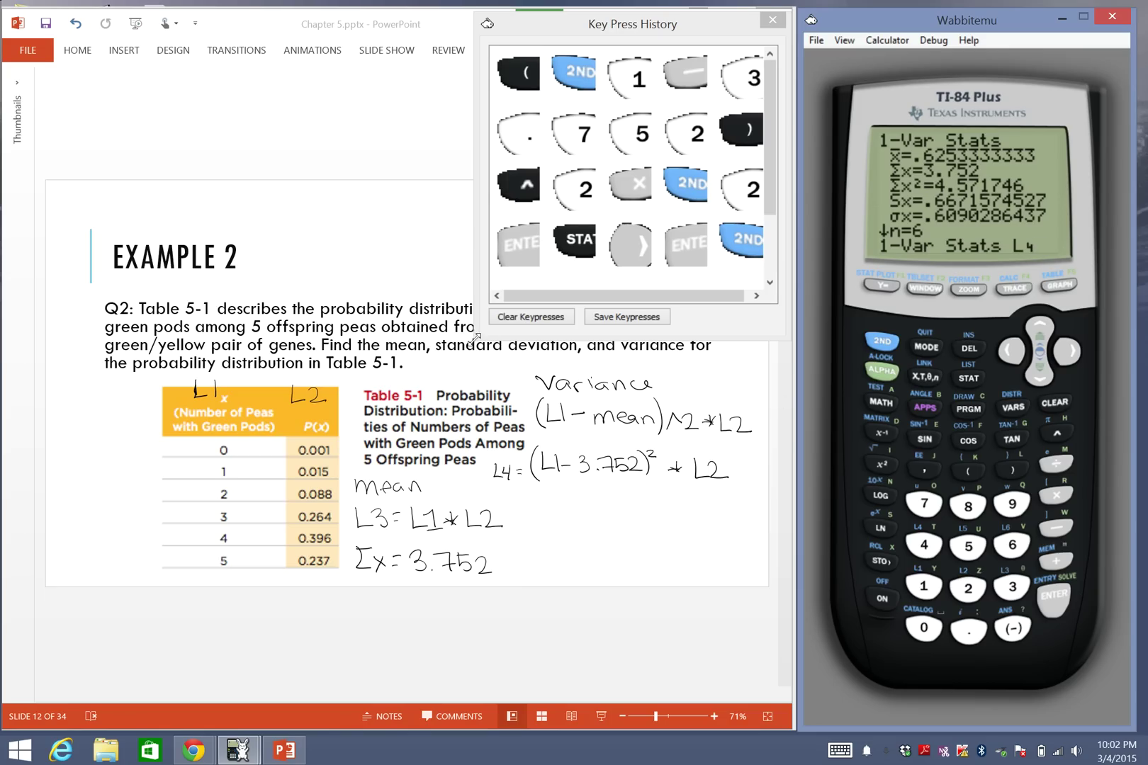
pyautogui.moveTo(474, 340); pyautogui.dragTo(398, 382)
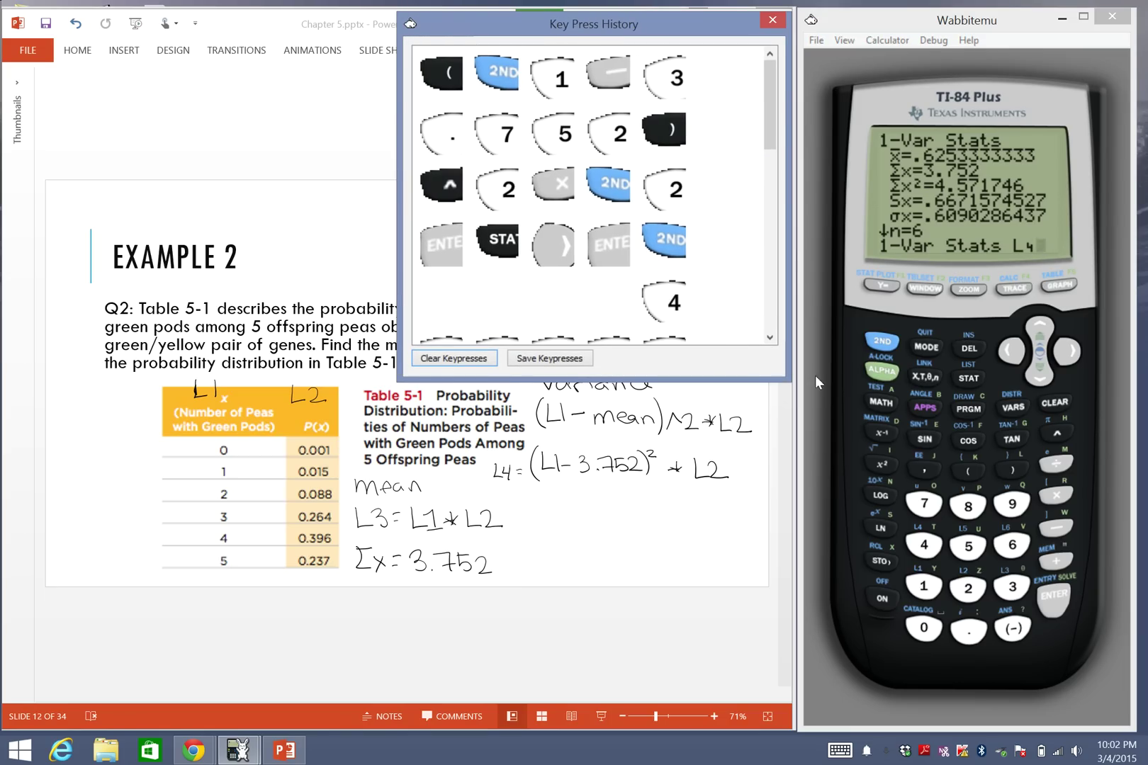
pyautogui.click(1053, 604)
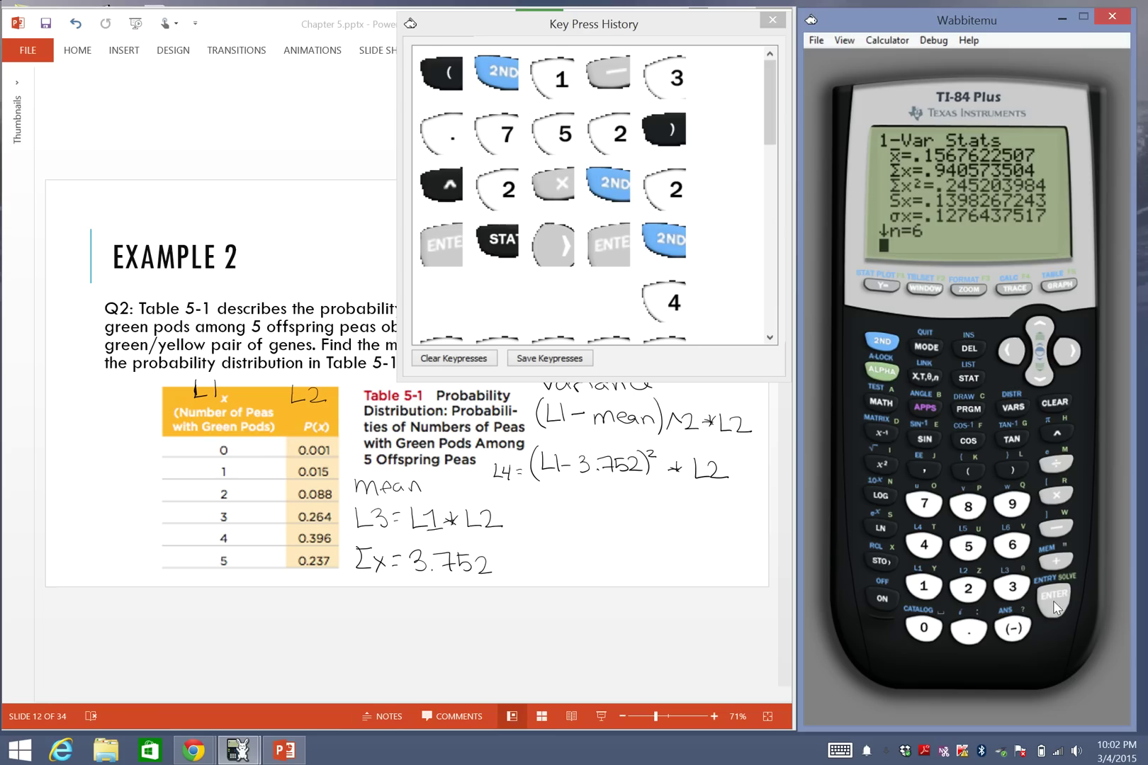
pyautogui.moveTo(765, 127)
pyautogui.mouseDown()
pyautogui.moveTo(772, 334)
pyautogui.moveTo(755, 129)
pyautogui.mouseUp()
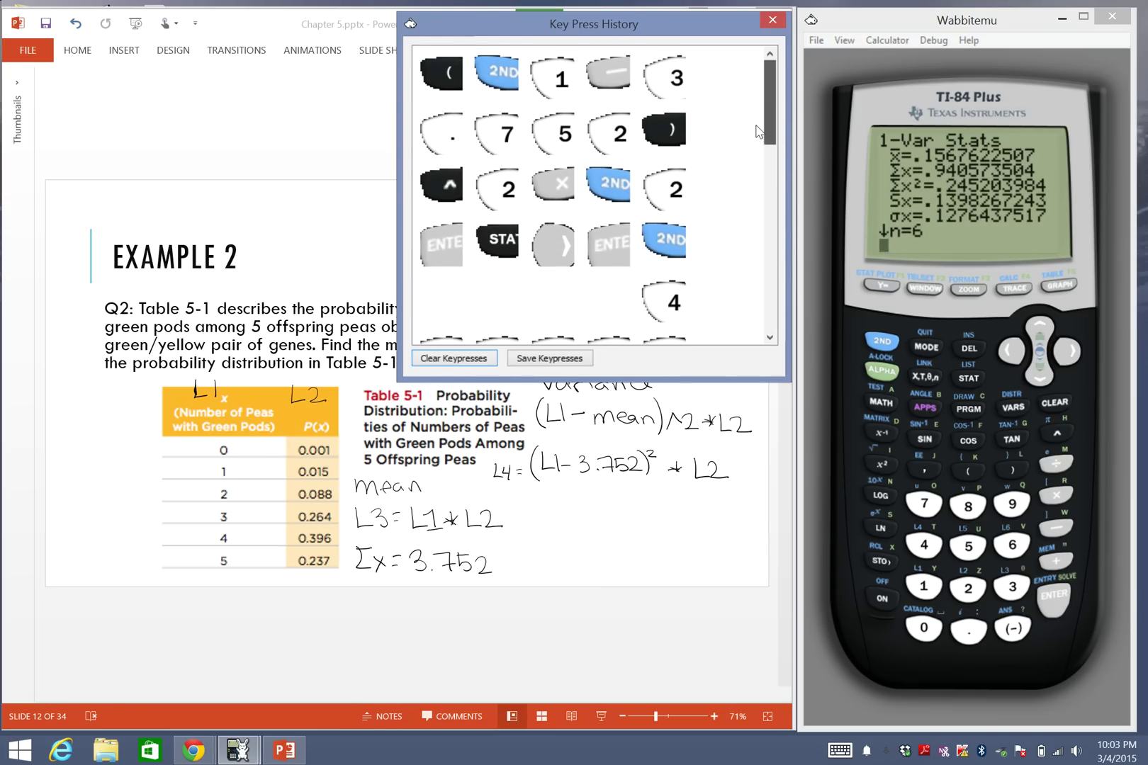
# Ink Σx = .940573504 under the L4 formula and begin 'st.' beneath it.
pyautogui.click(558, 499)
pyautogui.moveTo(566, 487); pyautogui.dragTo(575, 510)
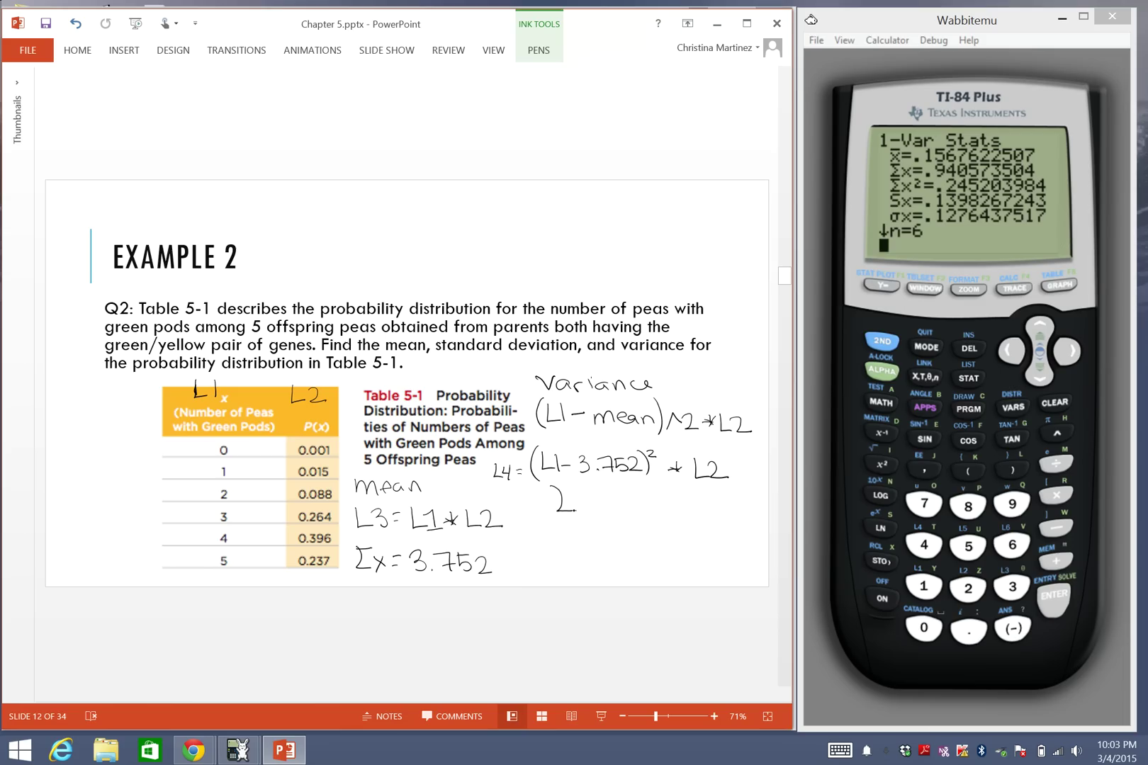
pyautogui.moveTo(572, 496)
pyautogui.mouseDown()
pyautogui.moveTo(588, 507)
pyautogui.moveTo(575, 511)
pyautogui.mouseUp()
pyautogui.hotkey('ctrl', 'k')
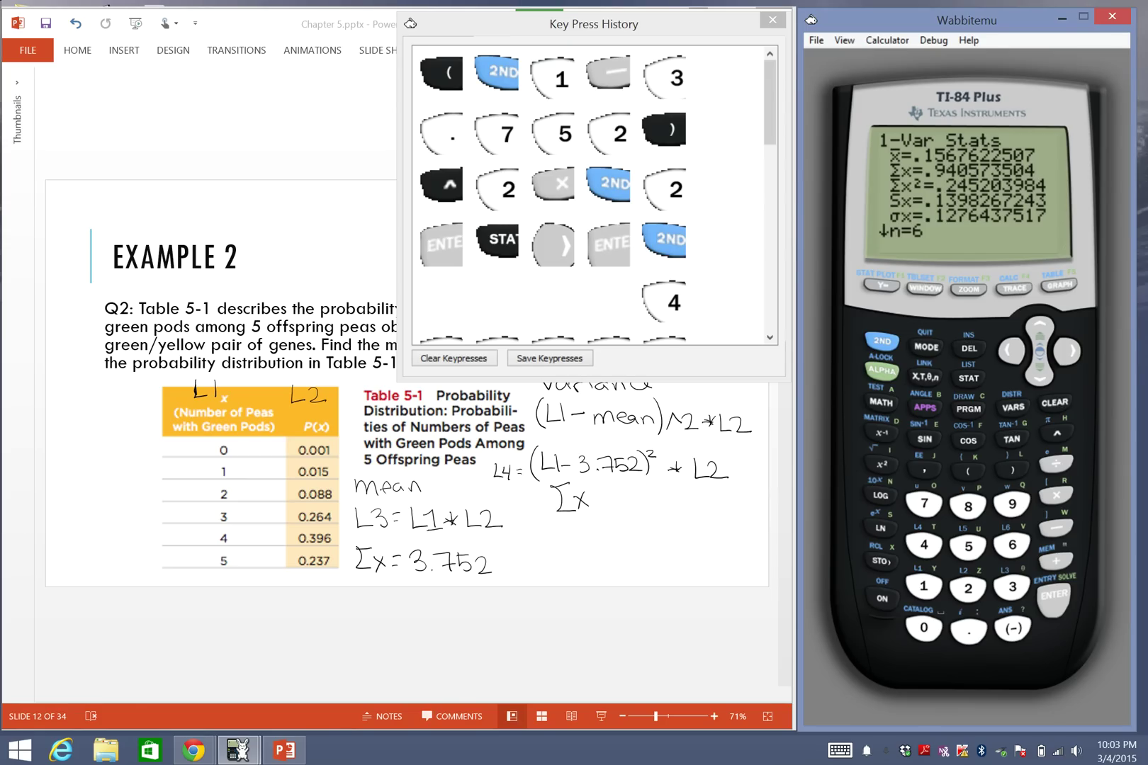
pyautogui.click(596, 503)
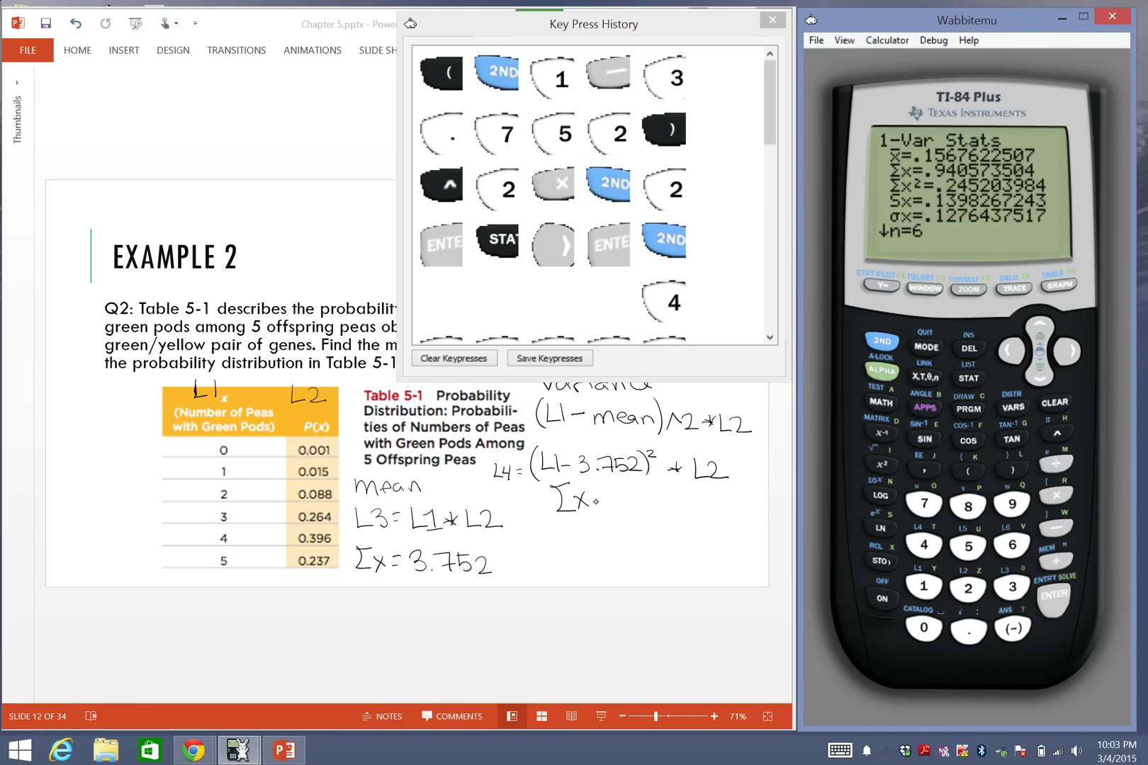
pyautogui.moveTo(597, 498); pyautogui.dragTo(610, 497)
pyautogui.moveTo(597, 503)
pyautogui.mouseDown()
pyautogui.moveTo(652, 510)
pyautogui.moveTo(688, 495)
pyautogui.moveTo(684, 512)
pyautogui.moveTo(697, 498)
pyautogui.moveTo(699, 513)
pyautogui.mouseUp()
pyautogui.moveTo(688, 507)
pyautogui.mouseDown()
pyautogui.moveTo(719, 497)
pyautogui.moveTo(710, 513)
pyautogui.moveTo(755, 513)
pyautogui.mouseUp()
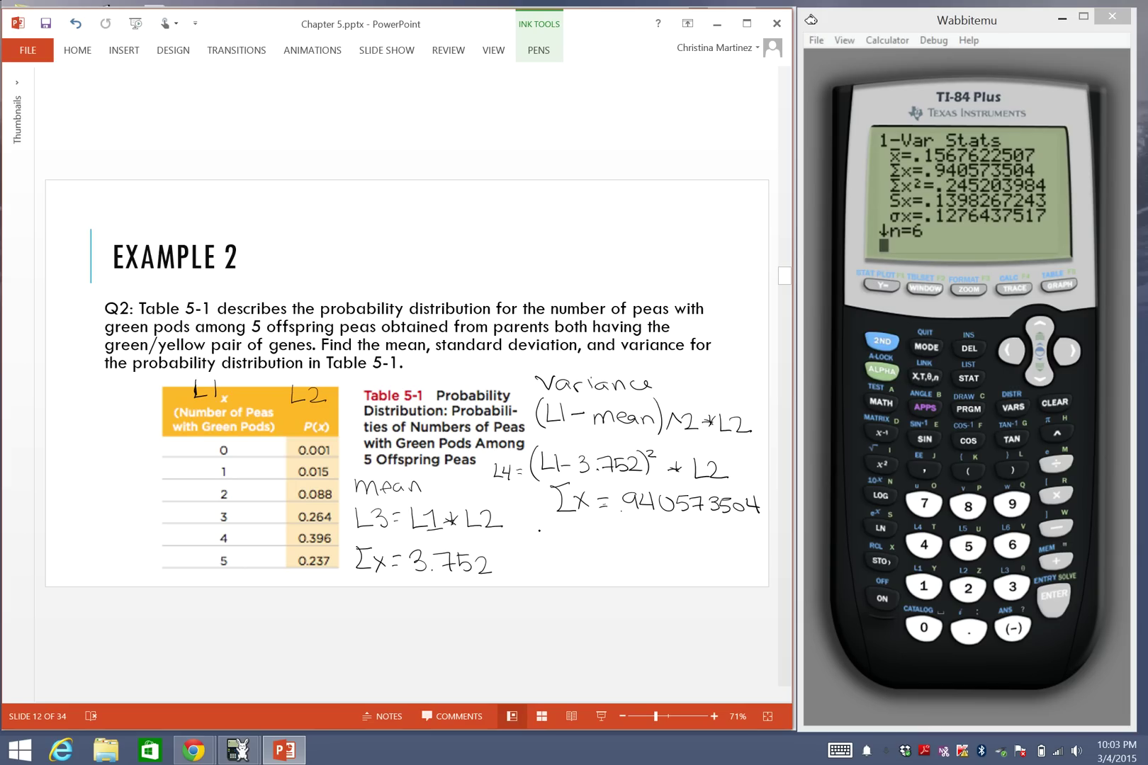
pyautogui.moveTo(547, 526)
pyautogui.mouseDown()
pyautogui.moveTo(536, 539)
pyautogui.moveTo(550, 541)
pyautogui.mouseUp()
pyautogui.moveTo(542, 533); pyautogui.dragTo(610, 529)
# Finish the 'st. dev.' label and begin handwriting .9405 beneath it.
pyautogui.moveTo(615, 534); pyautogui.dragTo(615, 539)
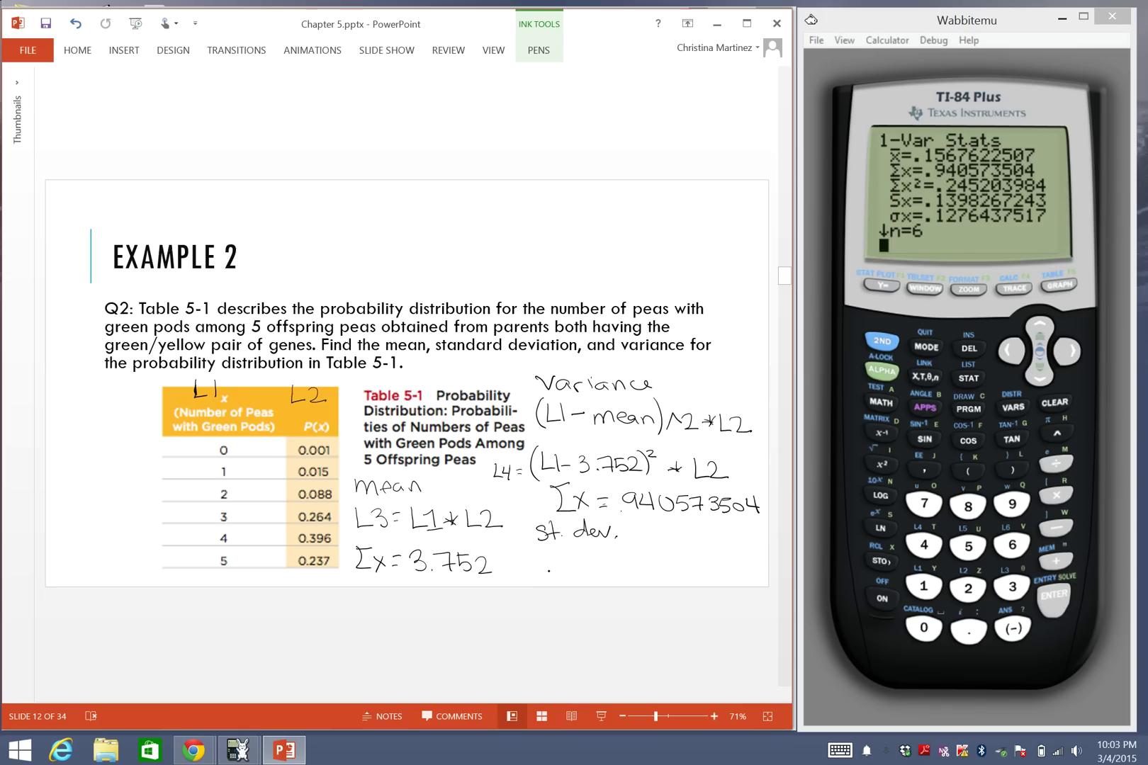
pyautogui.click(553, 568)
pyautogui.moveTo(571, 556); pyautogui.dragTo(594, 563)
pyautogui.moveTo(591, 555)
pyautogui.mouseDown()
pyautogui.moveTo(591, 570)
pyautogui.moveTo(628, 556)
pyautogui.moveTo(632, 570)
pyautogui.mouseUp()
pyautogui.click(630, 566)
# Complete the digits .940573504 and draw a square-root sign over them.
pyautogui.moveTo(642, 557); pyautogui.dragTo(646, 572)
pyautogui.moveTo(659, 556)
pyautogui.mouseDown()
pyautogui.moveTo(671, 567)
pyautogui.moveTo(673, 557)
pyautogui.mouseUp()
pyautogui.moveTo(662, 563); pyautogui.dragTo(700, 565)
pyautogui.moveTo(695, 557); pyautogui.dragTo(695, 572)
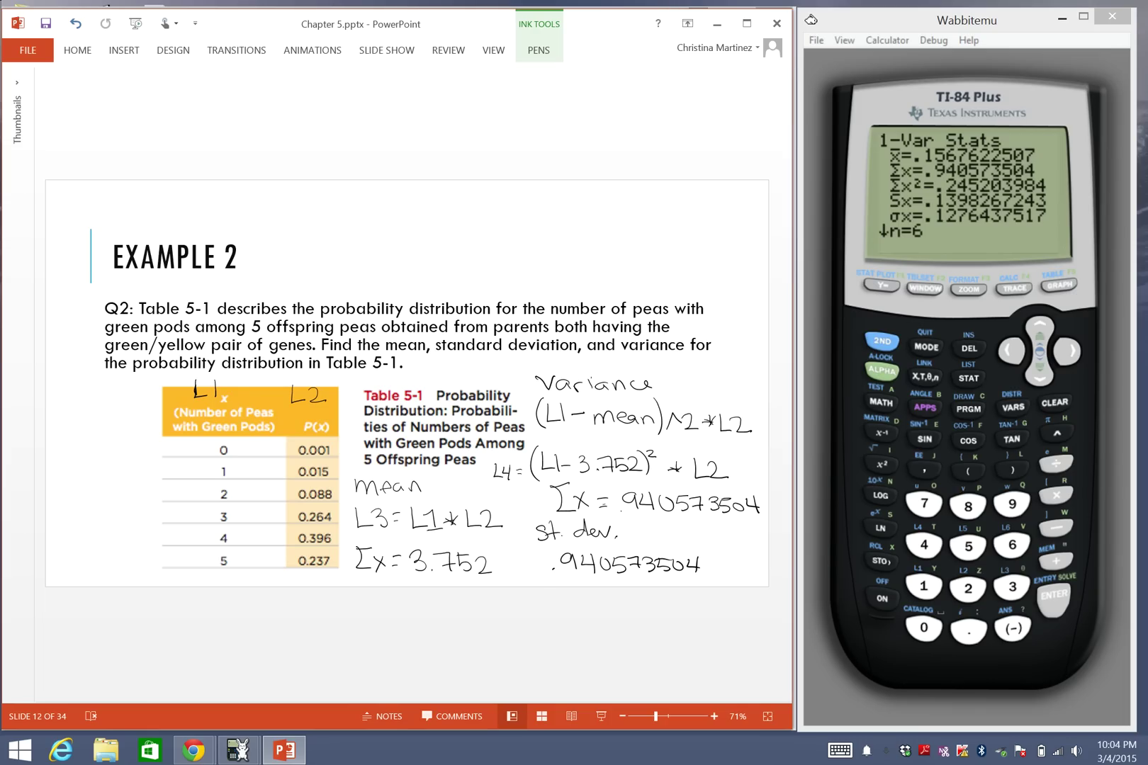
pyautogui.moveTo(528, 573)
pyautogui.mouseDown()
pyautogui.moveTo(544, 581)
pyautogui.moveTo(592, 550)
pyautogui.moveTo(708, 548)
pyautogui.moveTo(708, 558)
pyautogui.mouseUp()
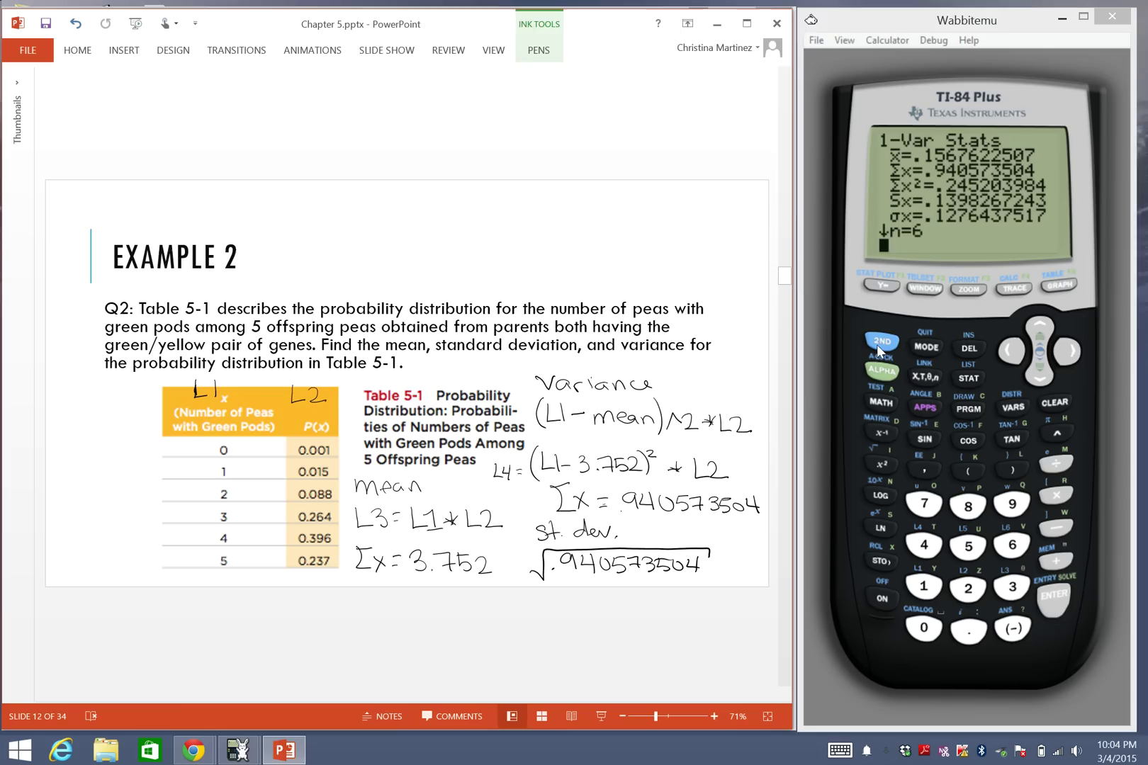
# Show the key press history and start entering √(.9405 on the calculator.
pyautogui.hotkey('ctrl', 'shift', 'k')
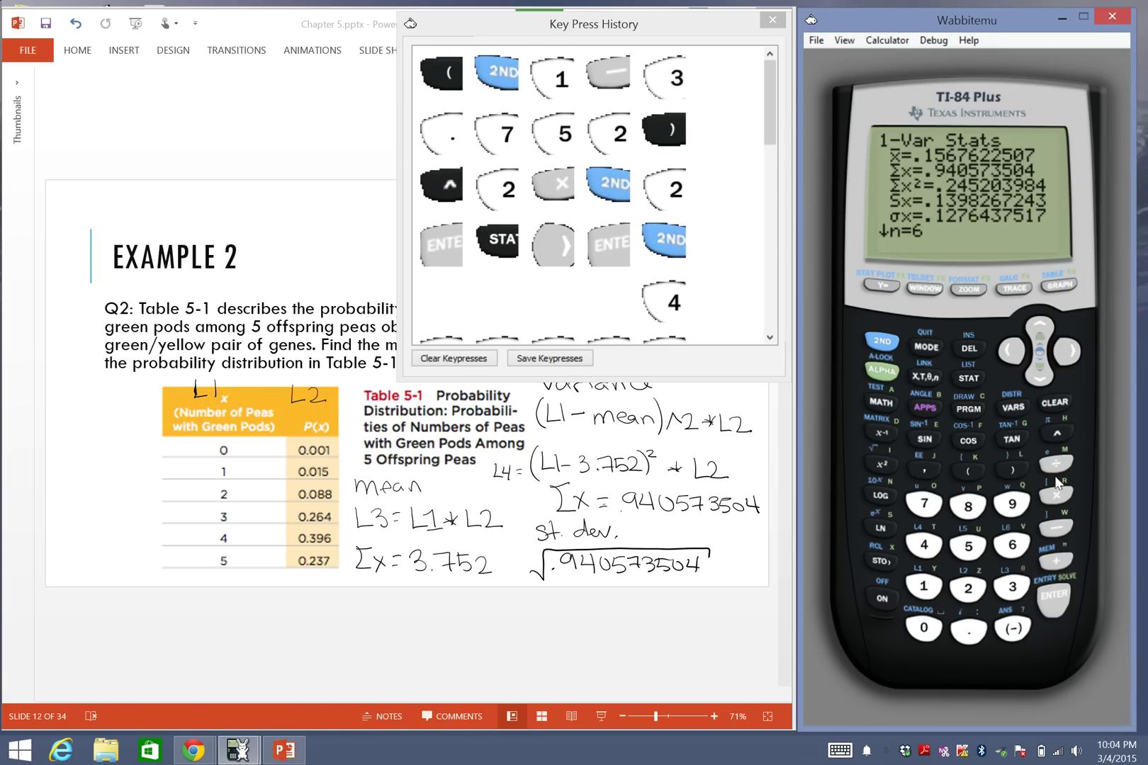
pyautogui.click(882, 462)
pyautogui.click(967, 628)
pyautogui.click(1012, 505)
pyautogui.click(923, 545)
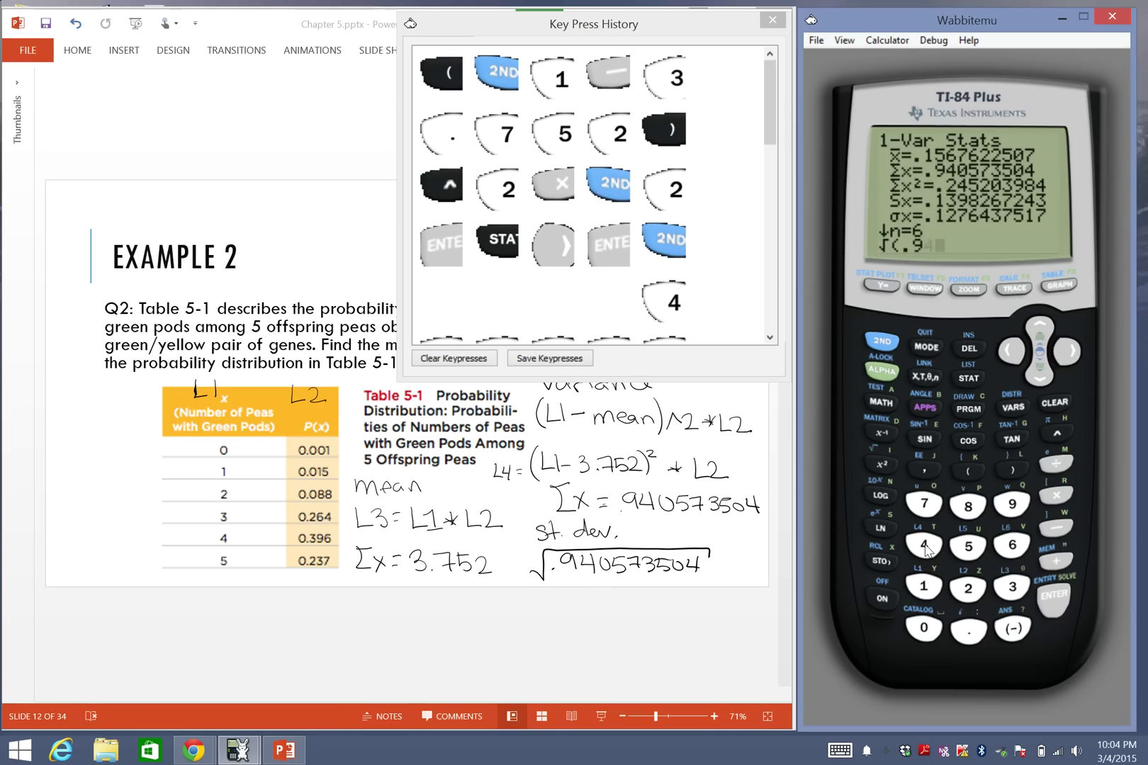
pyautogui.click(923, 627)
pyautogui.click(967, 546)
# Finish entering 73504, close the parenthesis and evaluate to .9698316885.
pyautogui.click(924, 504)
pyautogui.click(1012, 587)
pyautogui.click(968, 545)
pyautogui.click(924, 631)
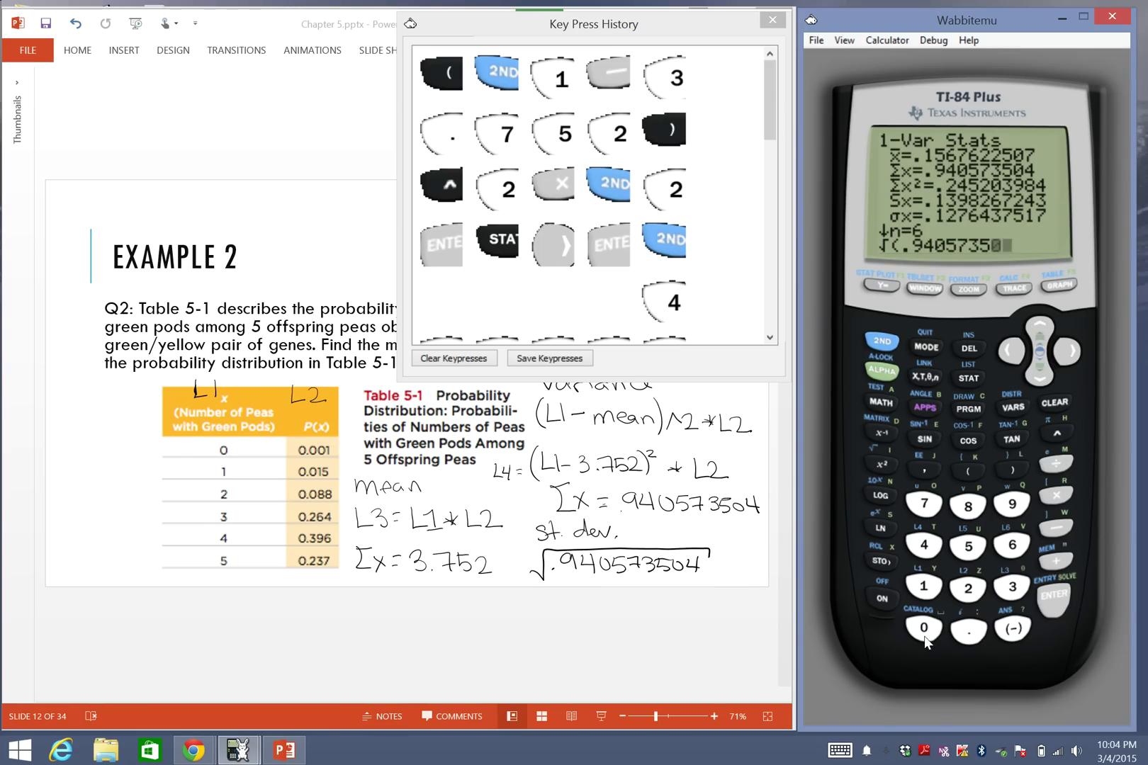
pyautogui.click(923, 545)
pyautogui.click(1012, 470)
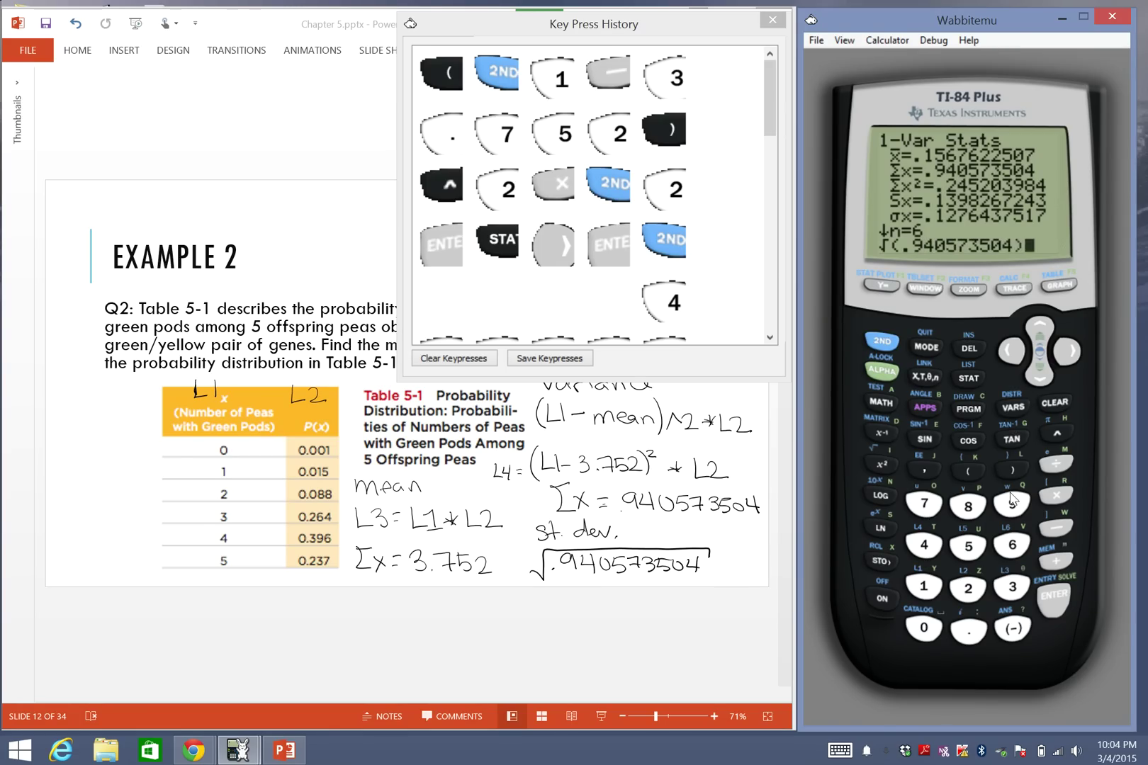
pyautogui.click(1053, 598)
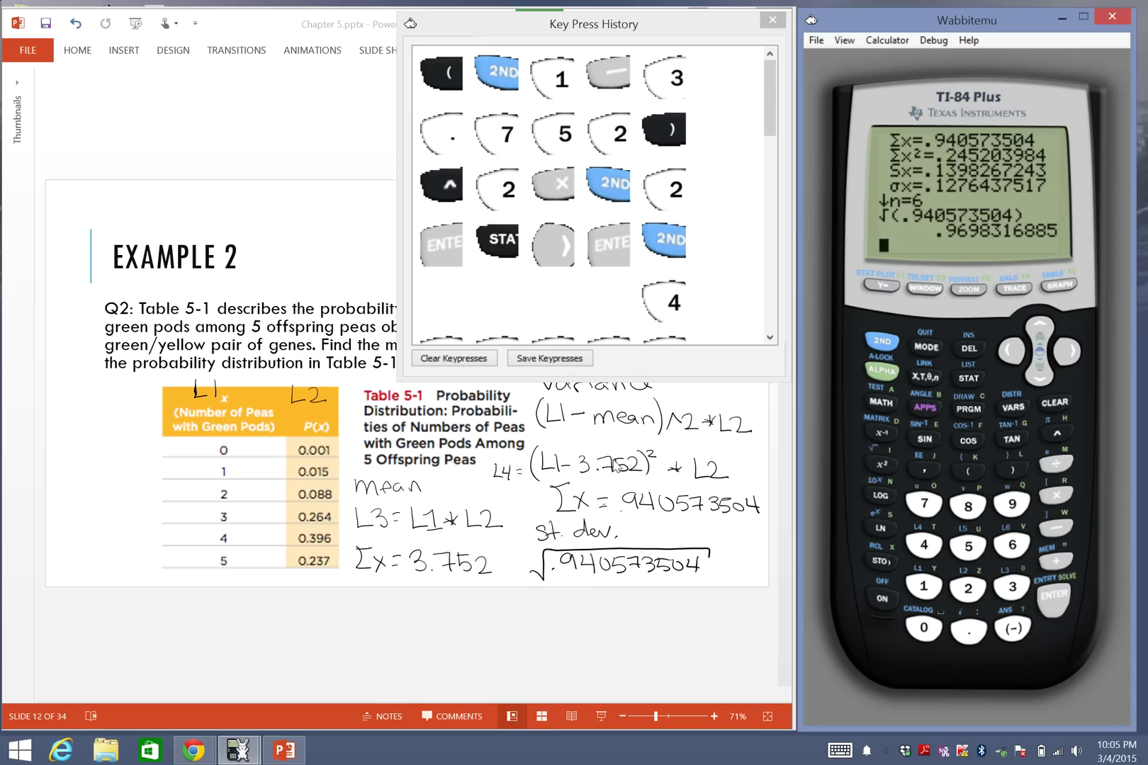
# Return to the annotated Example 2 slide, leaving .9698316885 on the calculator.
pyautogui.click(242, 152)
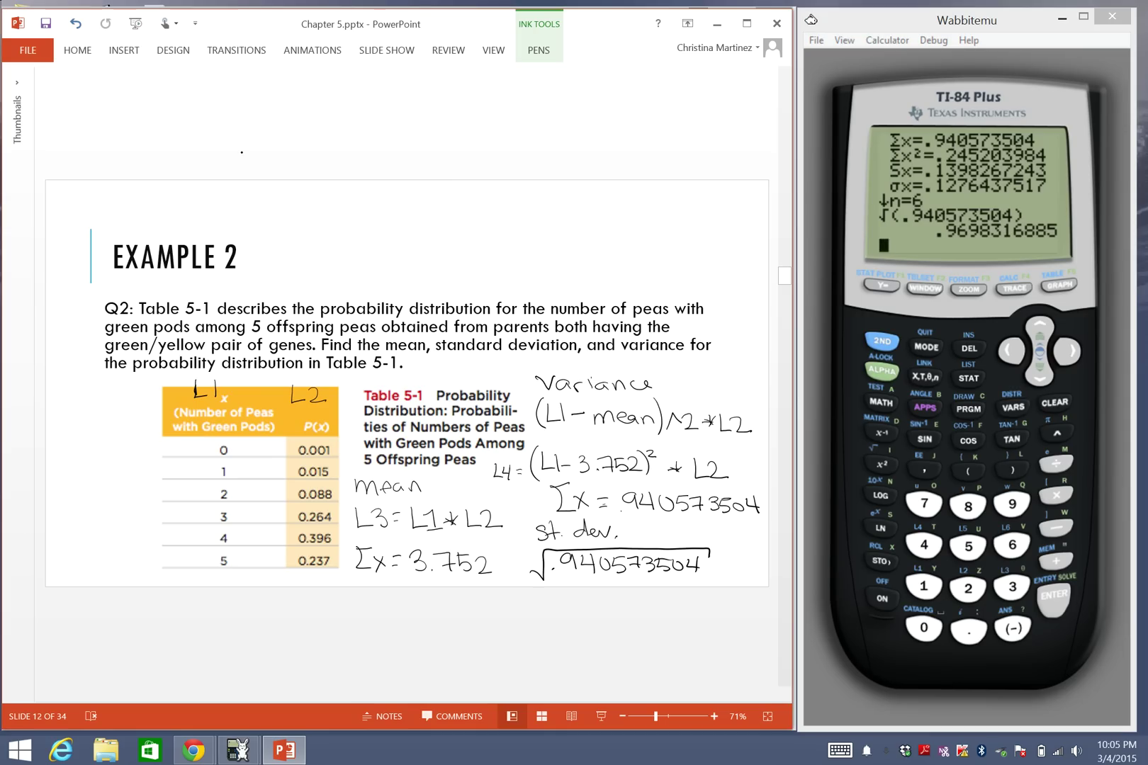